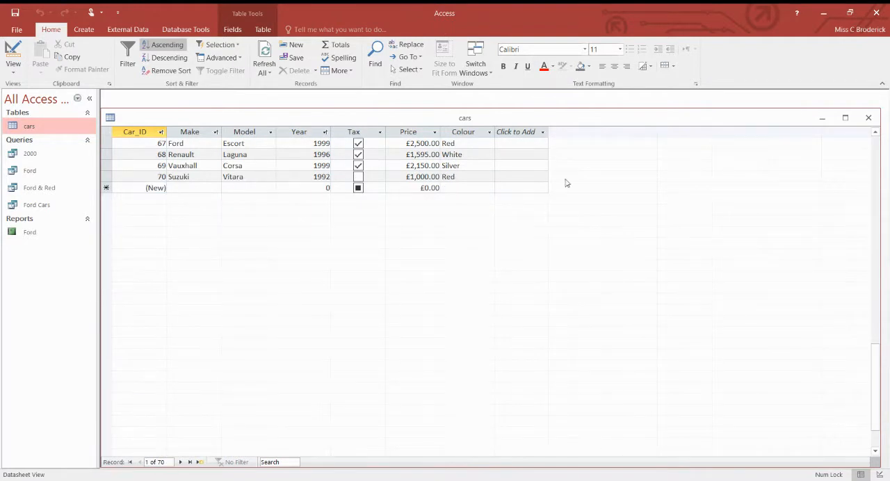
Replace the open cars table with a new blank form in Design view and widen its grid to about 26 cm
left_click(869, 117)
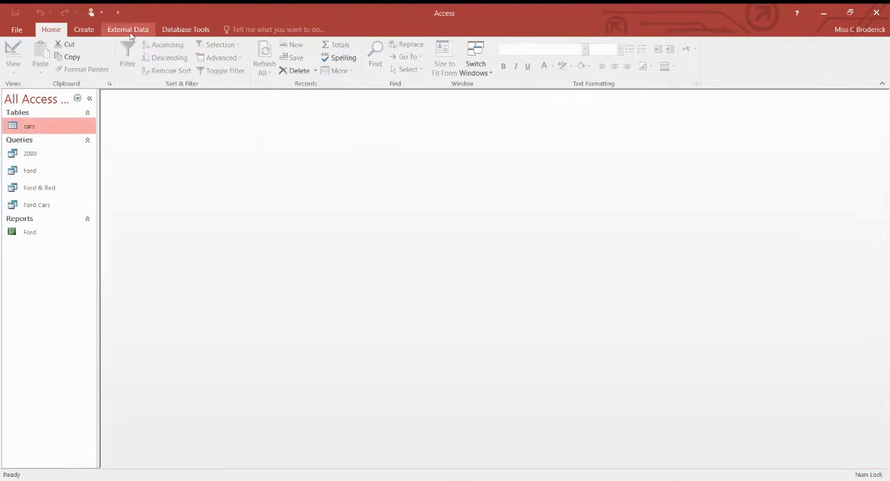
left_click(83, 30)
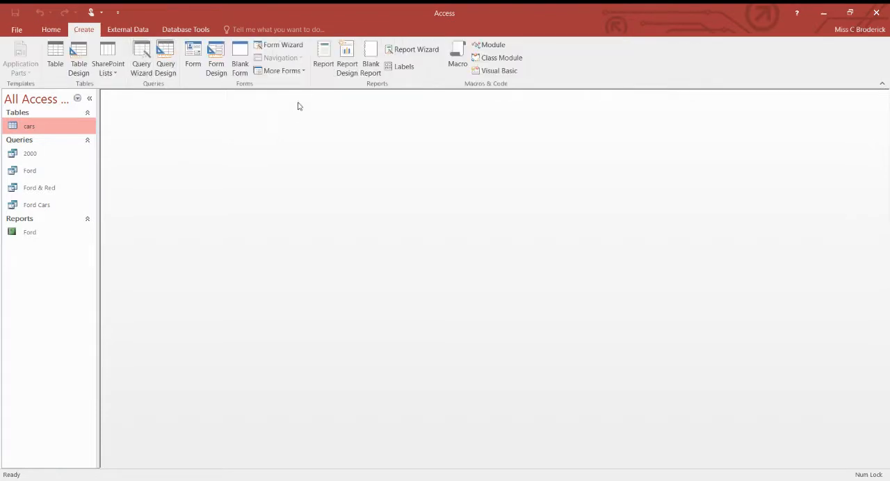
left_click(216, 56)
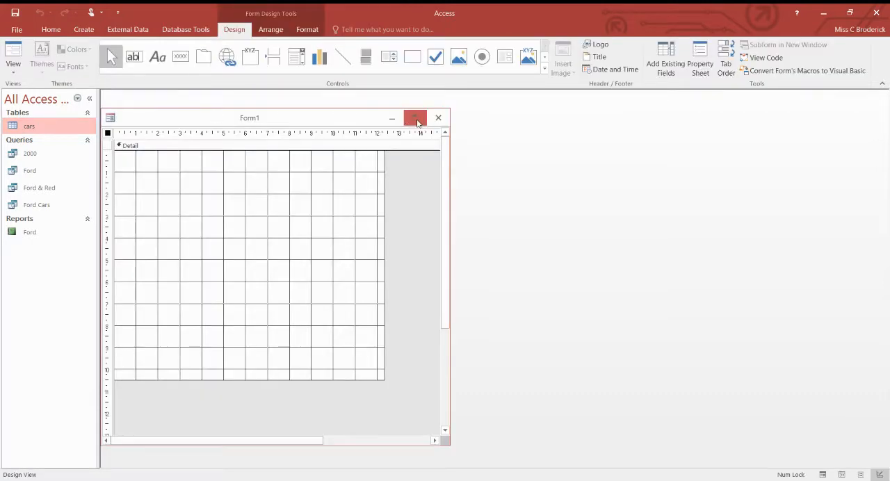
left_click(416, 118)
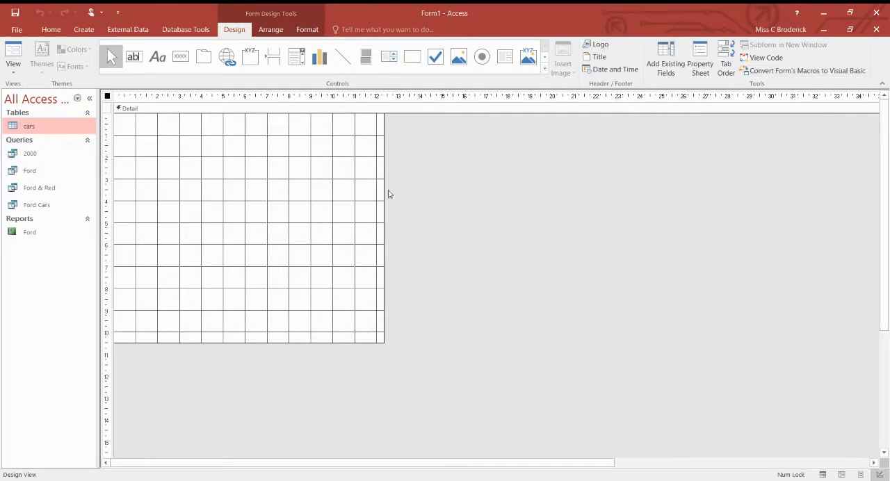
left_click_drag(383, 188, 684, 217)
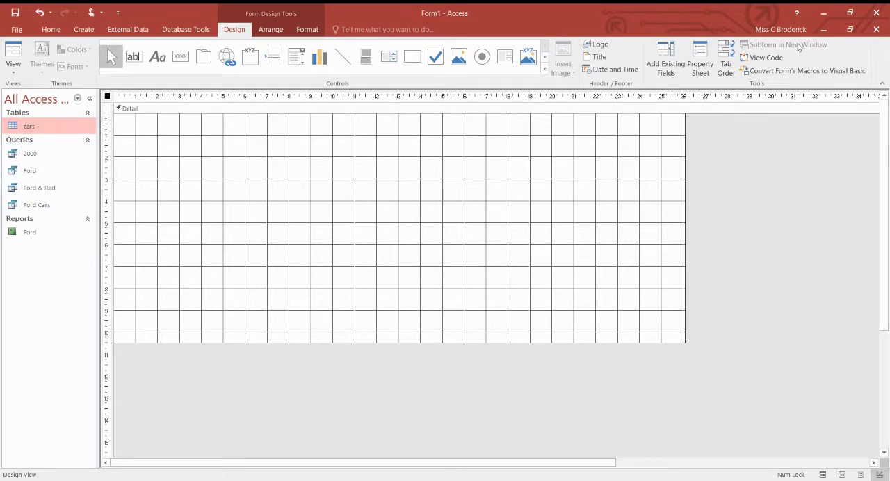
Add the Car_ID, Make, Model, Year, Tax, Price and Colour fields from the cars table to the form
left_click(668, 63)
left_click(808, 144)
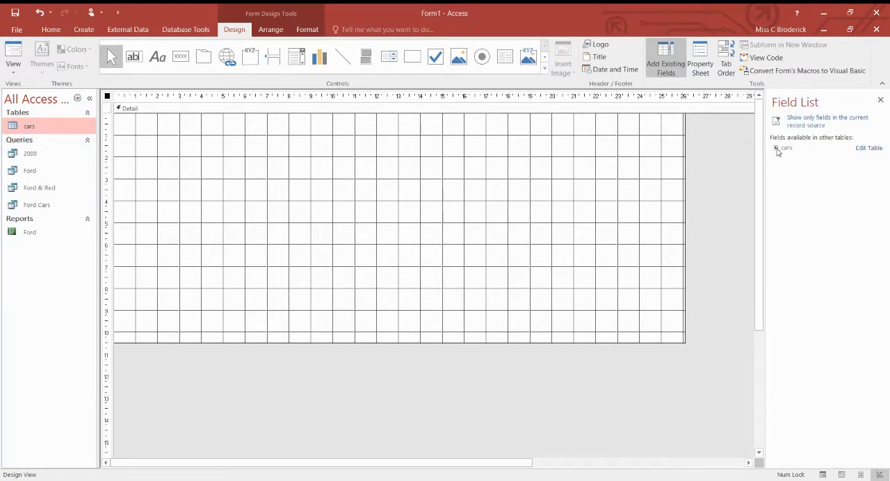
left_click(777, 148)
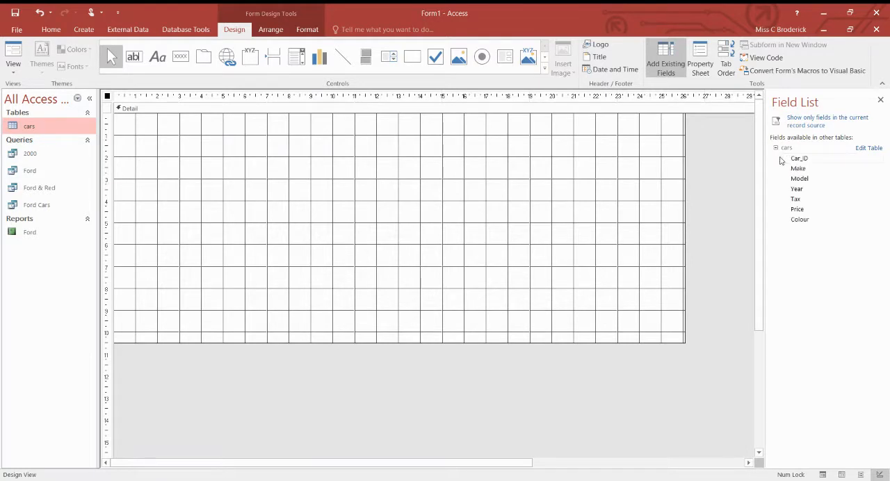
double_click(800, 160)
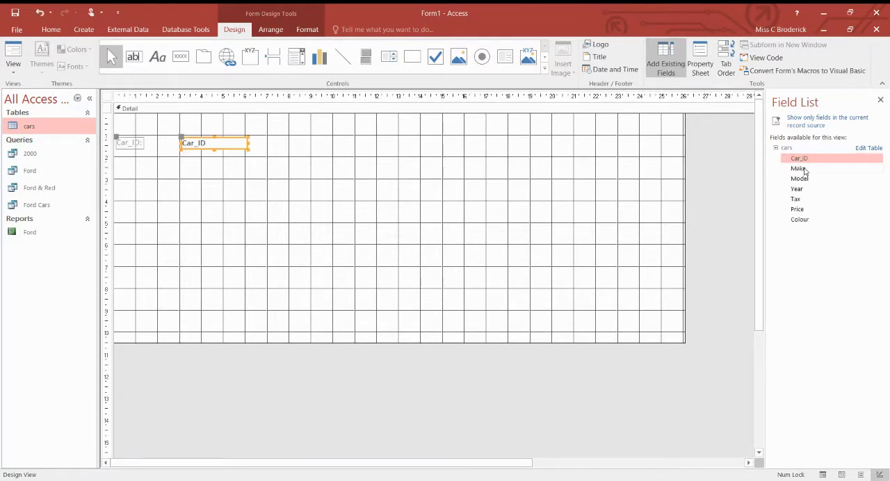
double_click(805, 169)
double_click(801, 178)
double_click(799, 189)
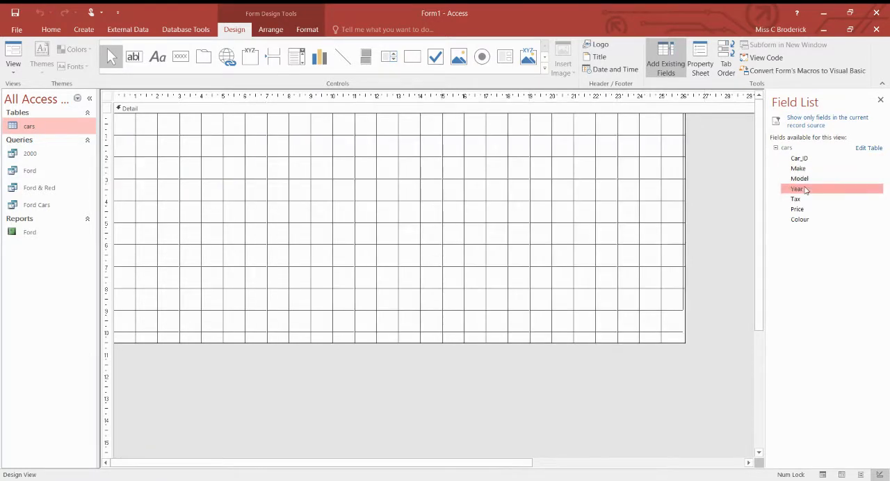
double_click(800, 199)
double_click(810, 210)
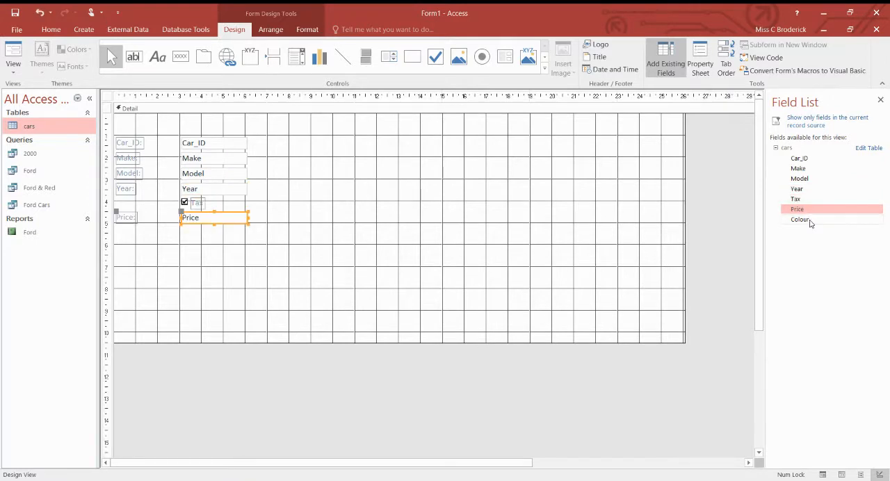
double_click(809, 220)
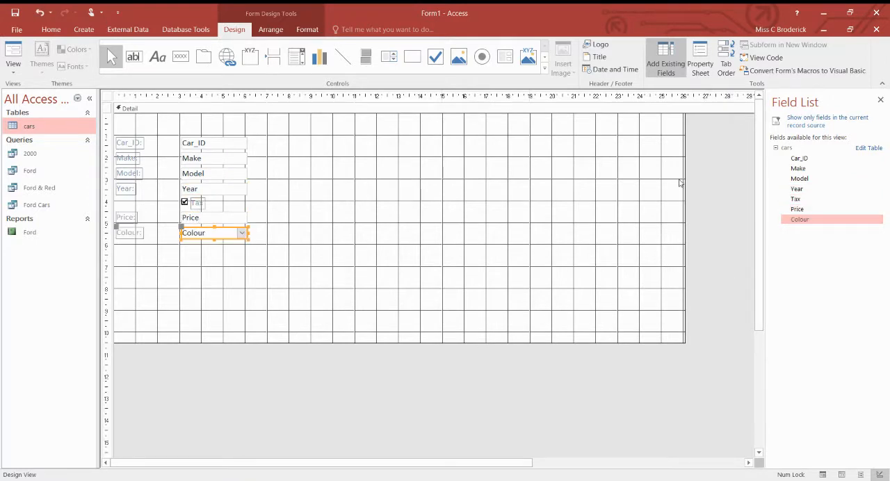
Close the field list and nudge the Car_ID field slightly upward, level with the 1 cm gridline
left_click(881, 100)
left_click(341, 184)
left_click(197, 143)
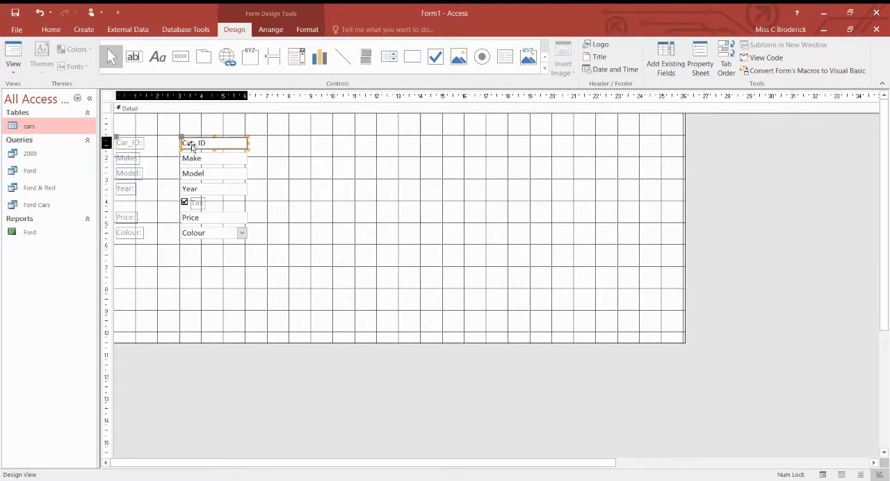
mouse_move(195, 139)
left_mouse_down()
mouse_move(328, 139)
mouse_move(200, 135)
left_mouse_up()
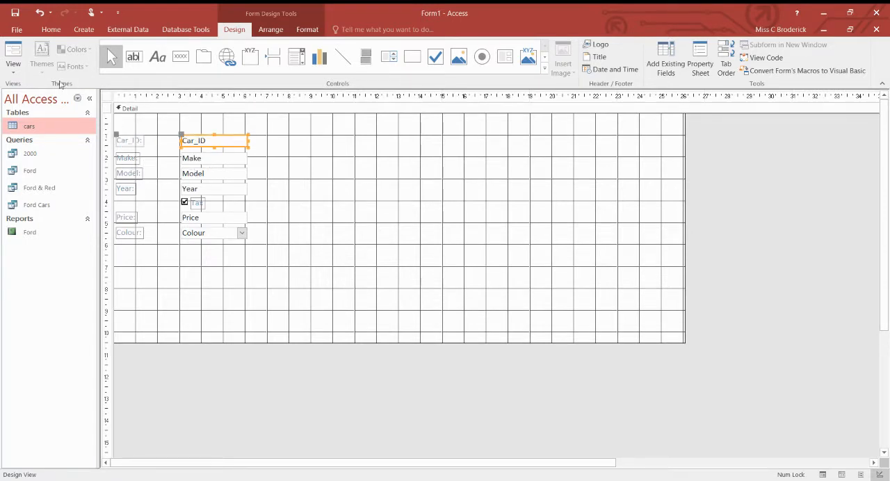
Preview the form in Form View and step through the car records up to record 7
left_click(13, 72)
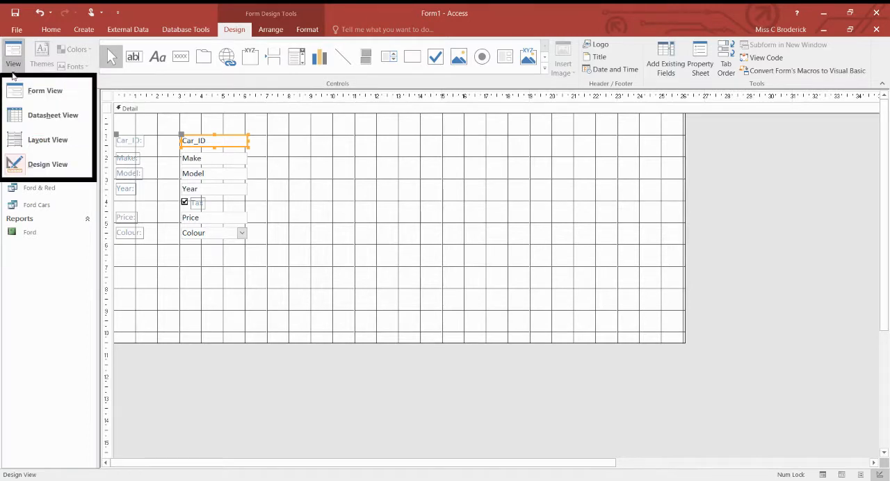
left_click(44, 95)
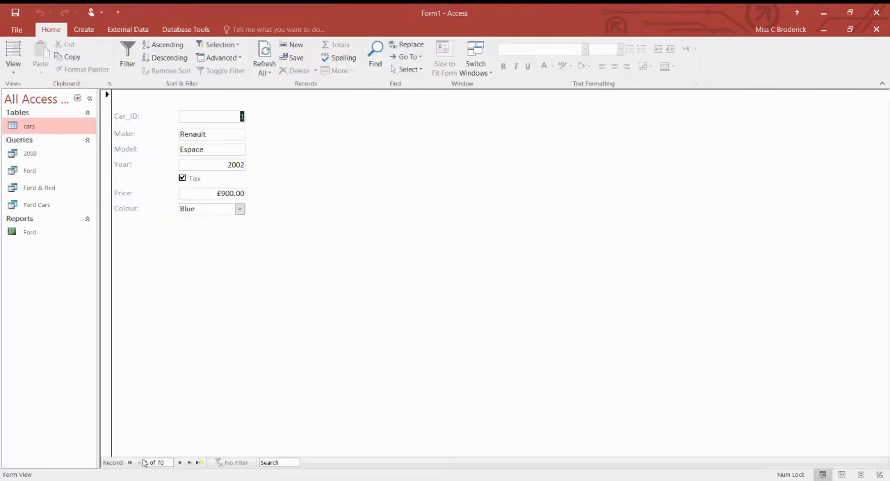
left_click(180, 462)
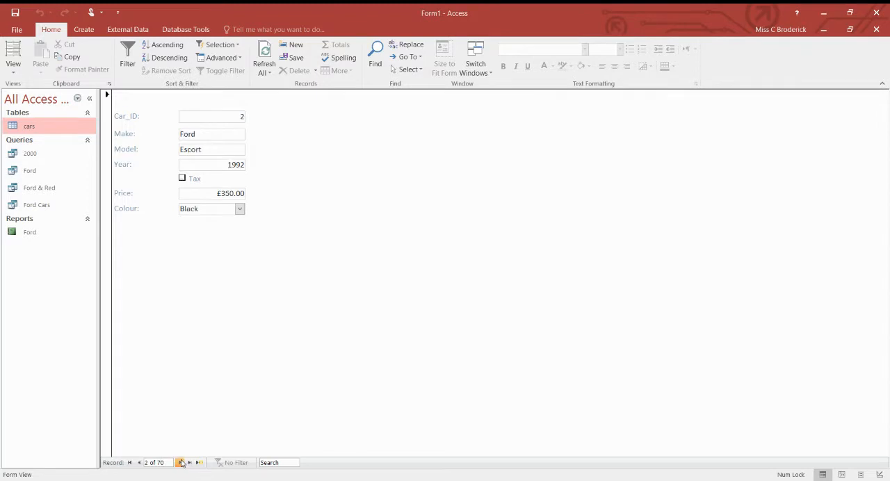
left_click(180, 462)
left_click(180, 462)
left_click(180, 462)
left_click(180, 462)
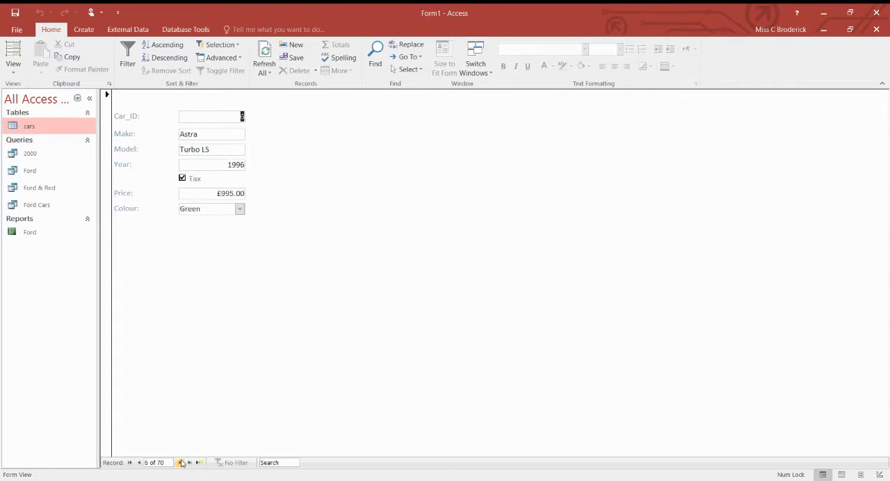
left_click(180, 462)
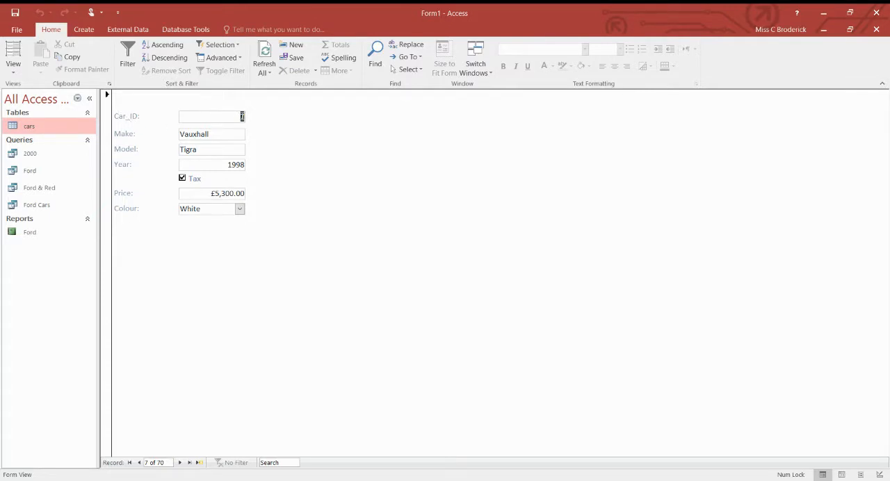
Return the form to Design View, clear the selection and check the layout once more in Form View
left_click(13, 64)
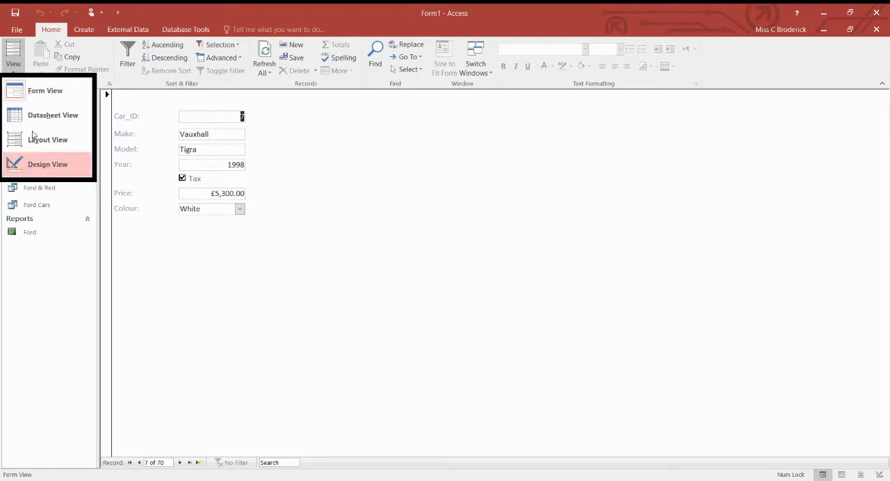
left_click(50, 166)
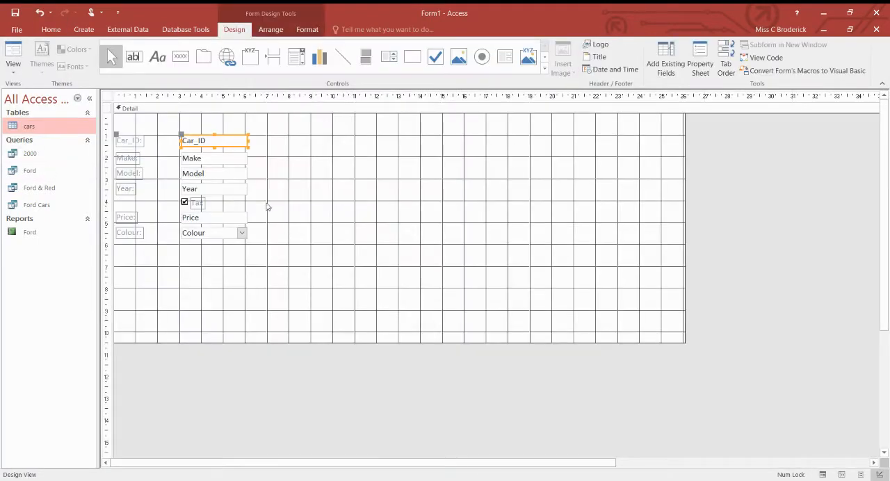
left_click(317, 257)
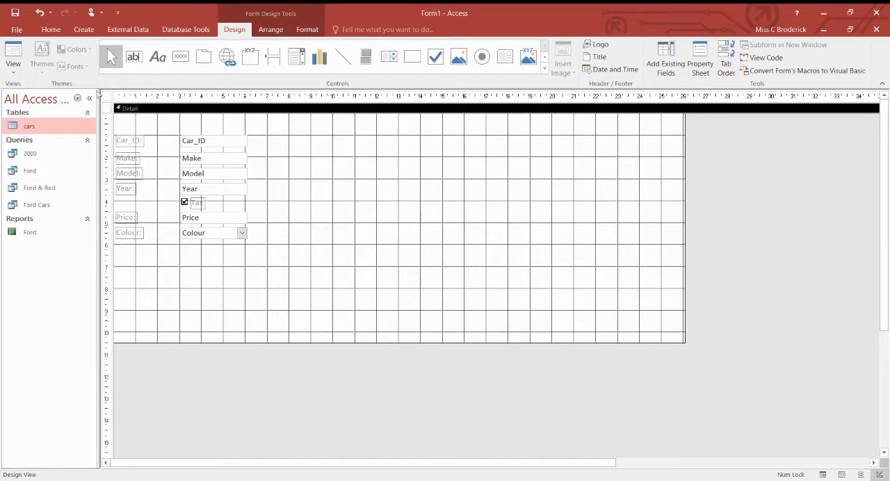
left_click(13, 53)
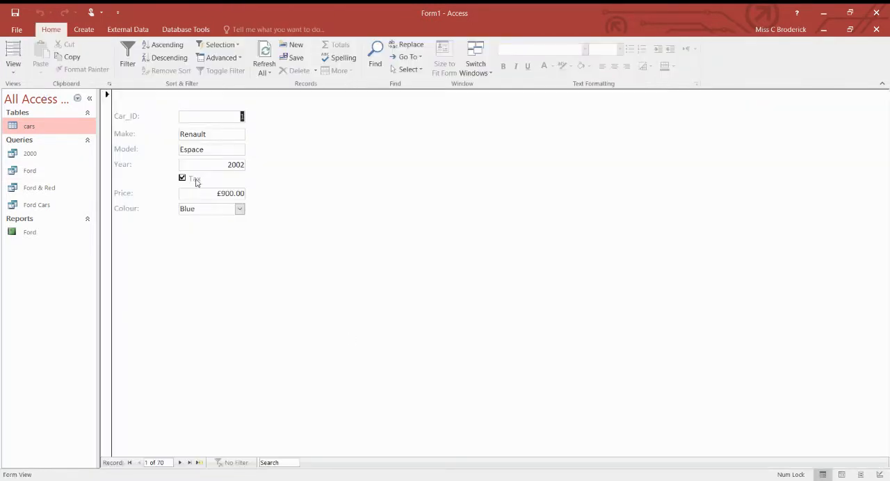
In Design View, move the Tax label into the label column between Year and Price, with its check box under the Year field
left_click(13, 70)
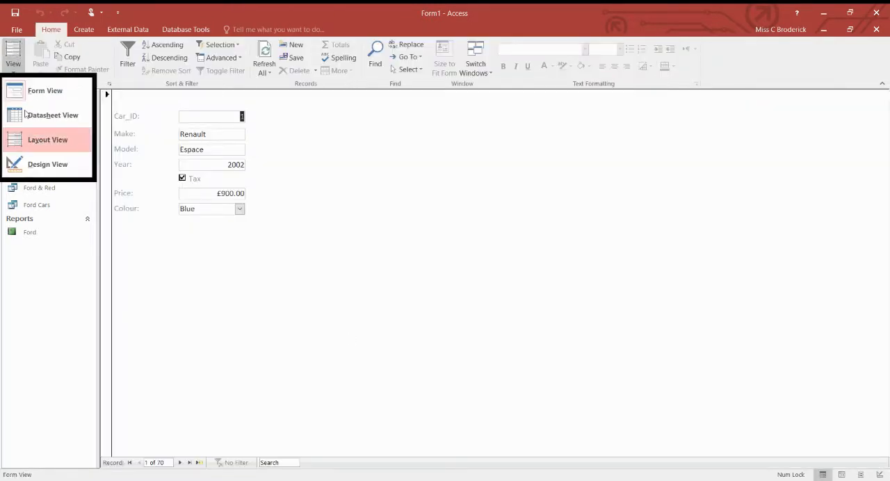
left_click(50, 167)
left_click(197, 202)
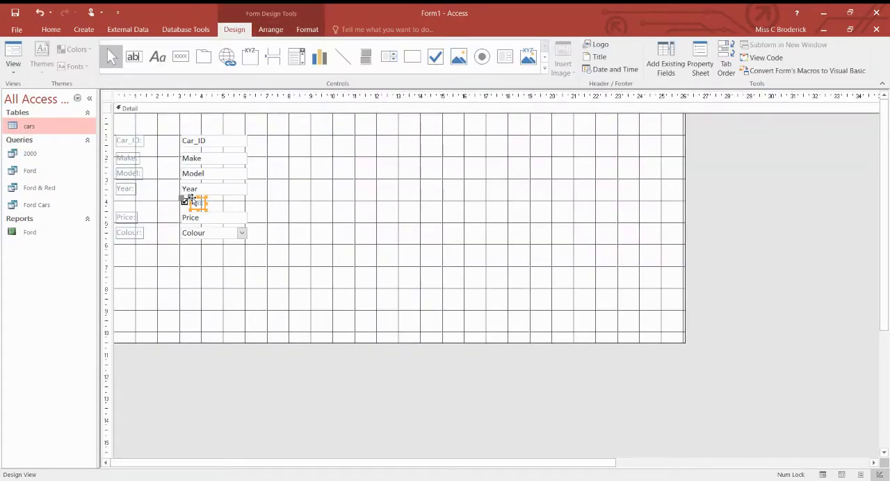
left_click_drag(190, 198, 213, 202)
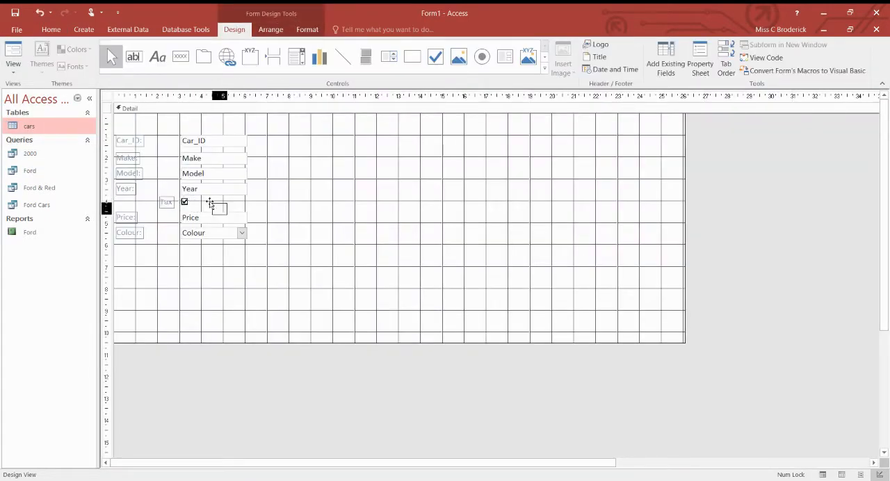
left_click(267, 208)
left_click(220, 210)
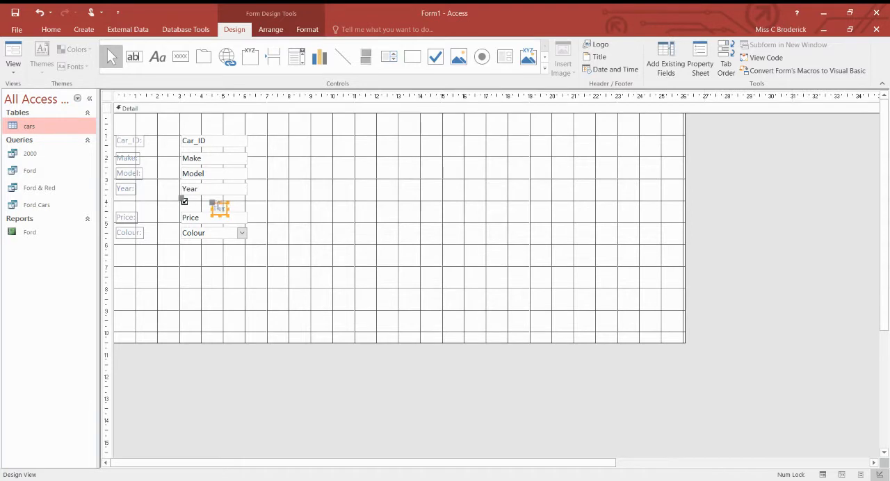
left_click_drag(219, 204, 253, 197)
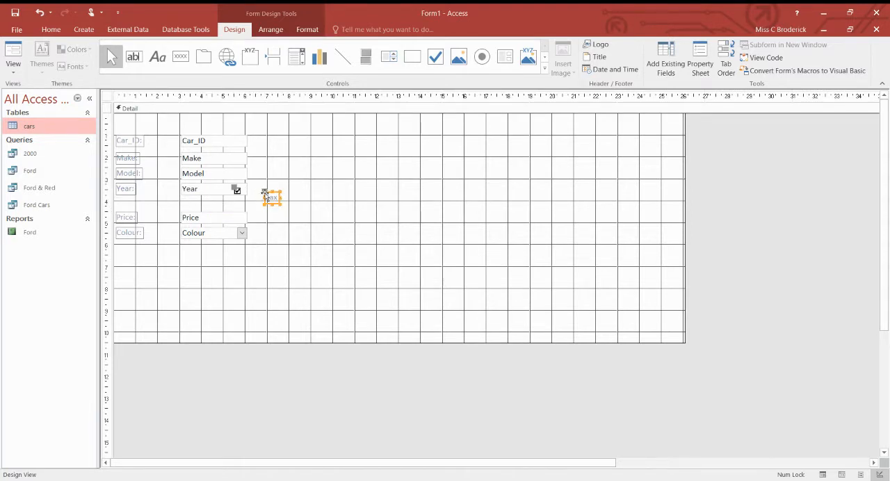
left_click_drag(146, 206, 119, 199)
left_click(237, 190)
left_click_drag(235, 188, 181, 201)
Move the Car_ID and Make text boxes right to the 4 cm gridline, leaving their labels in place
left_click(186, 137)
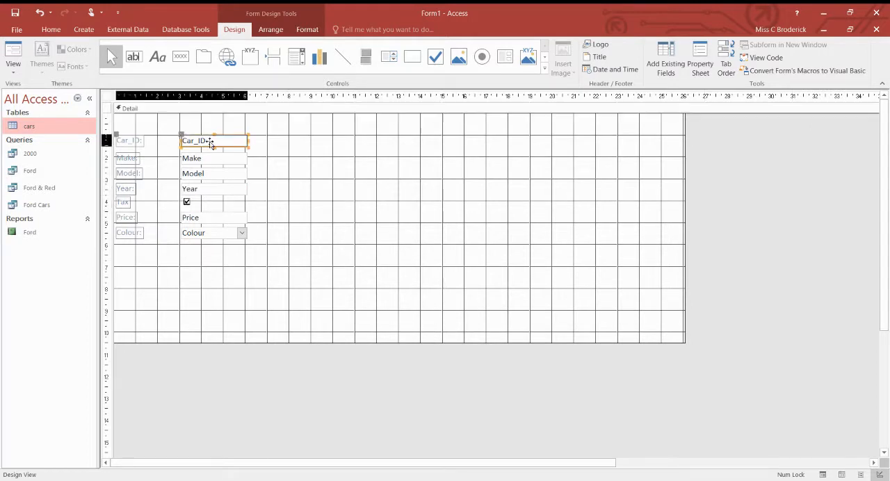
left_click_drag(185, 138, 205, 160)
left_click(324, 222)
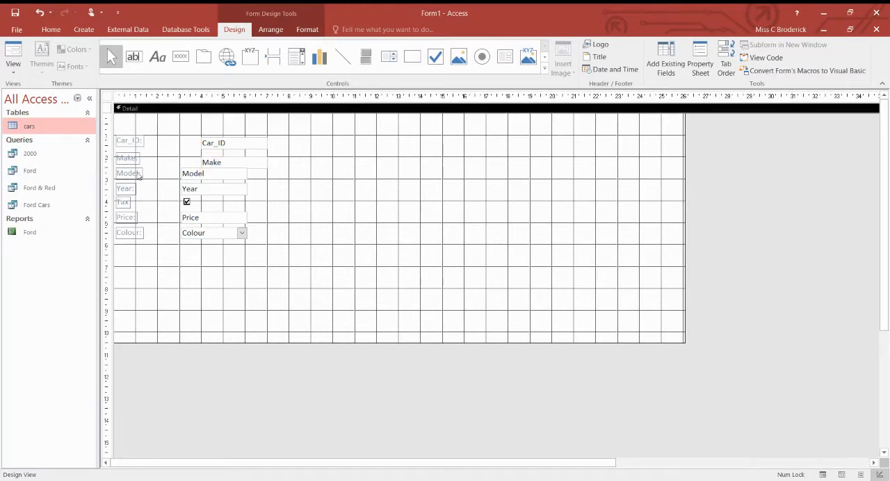
Move the Model, Year, Tax, Price and Colour fields with their labels downward, spacing them roughly one grid square apart
left_click_drag(299, 262, 128, 192)
mouse_move(301, 279)
left_mouse_down()
mouse_move(165, 246)
mouse_move(107, 201)
mouse_move(129, 206)
mouse_move(109, 224)
mouse_move(120, 230)
left_mouse_up()
mouse_move(284, 302)
left_mouse_down()
mouse_move(113, 255)
mouse_move(117, 237)
mouse_move(125, 262)
left_mouse_up()
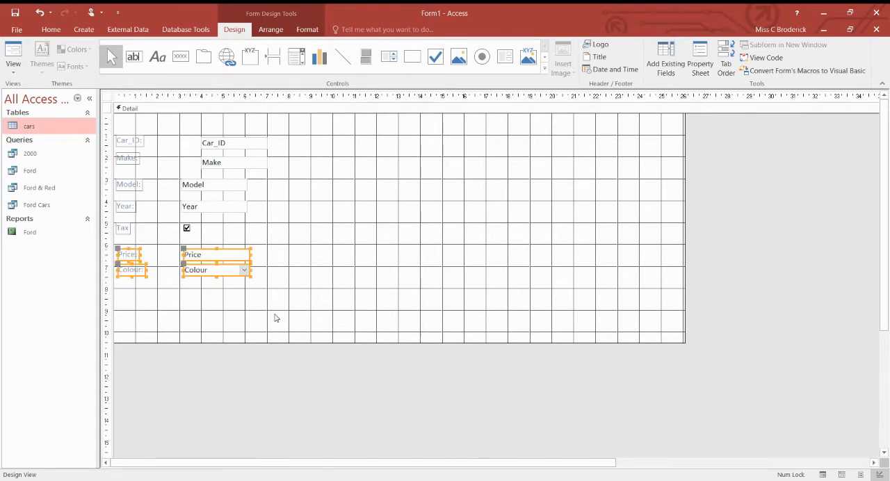
left_click_drag(275, 318, 151, 281)
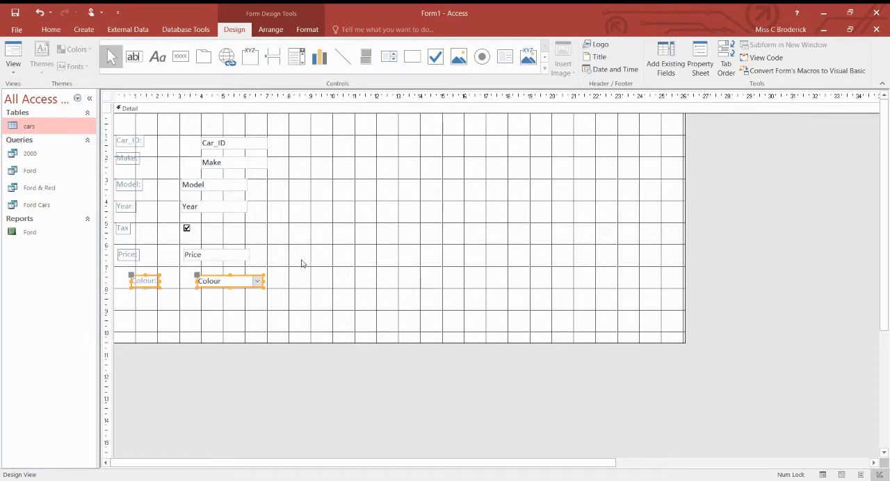
Shift the fields from Car_ID to Price right so that their labels line up with the 1 cm gridline
left_click_drag(297, 262, 157, 143)
left_click(223, 180)
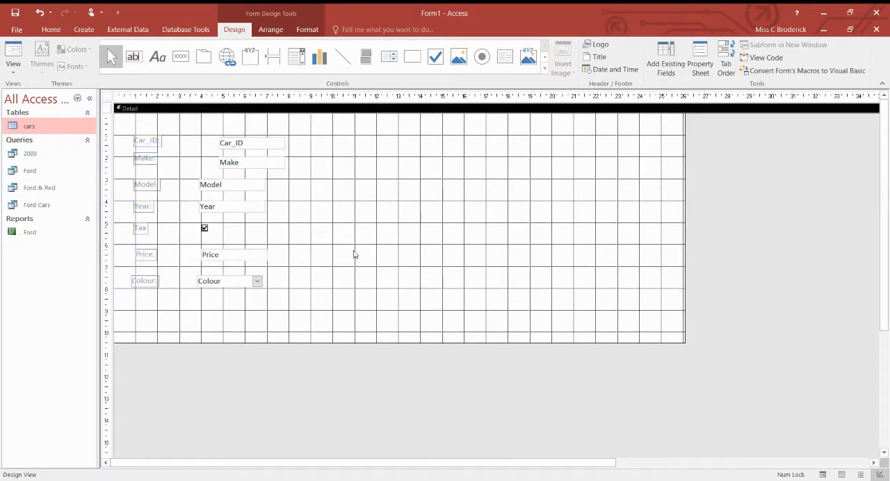
left_click_drag(304, 235, 150, 143)
left_click(298, 209)
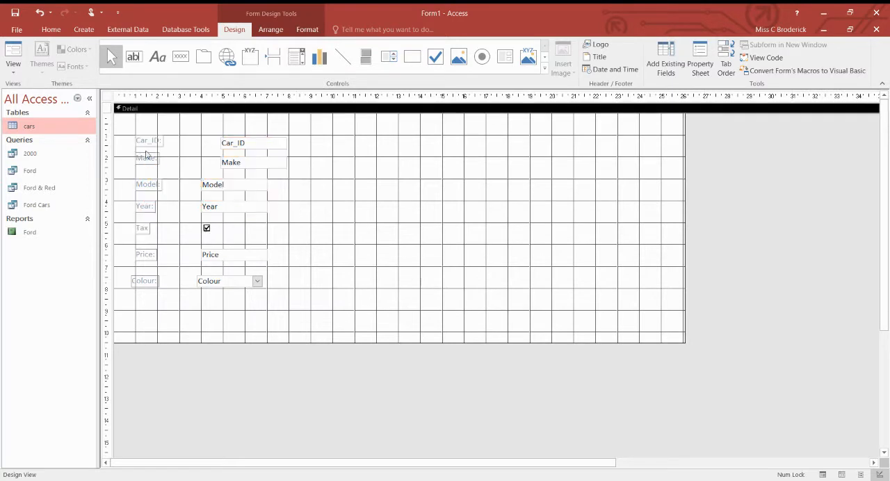
Align the Colour and Price labels with the 1 cm vertical gridline, placing Price at the 6 cm and Colour at the 7 cm row
left_click(148, 281)
left_click_drag(131, 277, 143, 249)
left_click(143, 253)
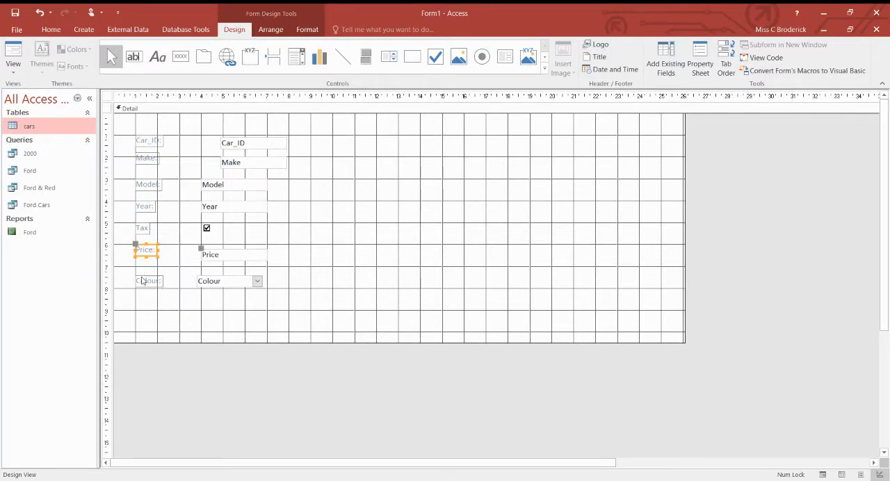
left_click(142, 281)
left_click_drag(142, 281, 142, 272)
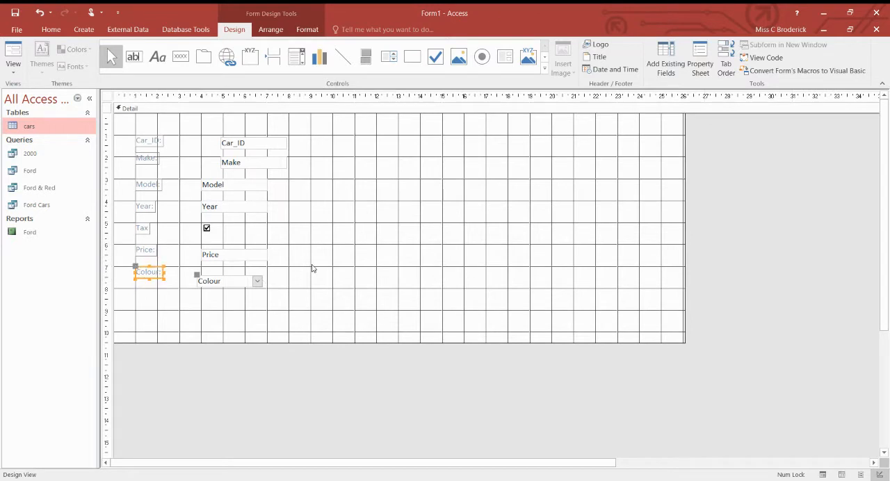
Move the Make and Car_ID text boxes to the 4 cm vertical gridline, with Car_ID starting at the 1 cm row
left_click(313, 269)
left_click(221, 186)
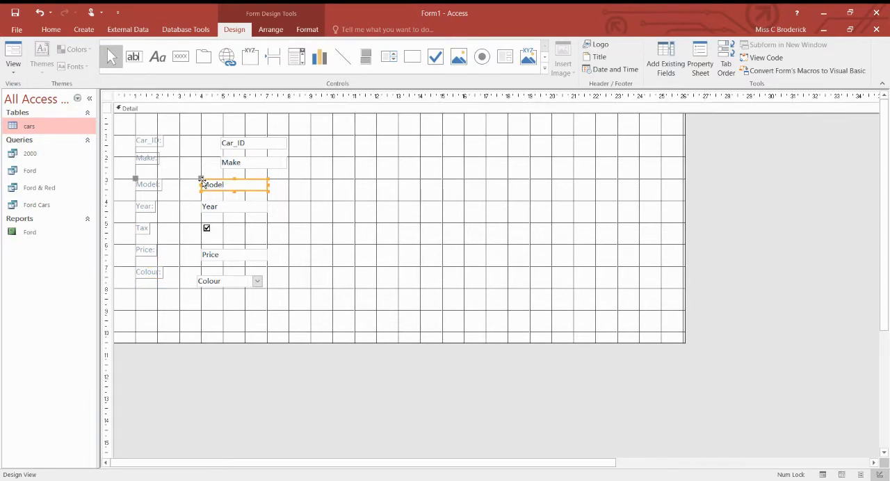
left_click(231, 163)
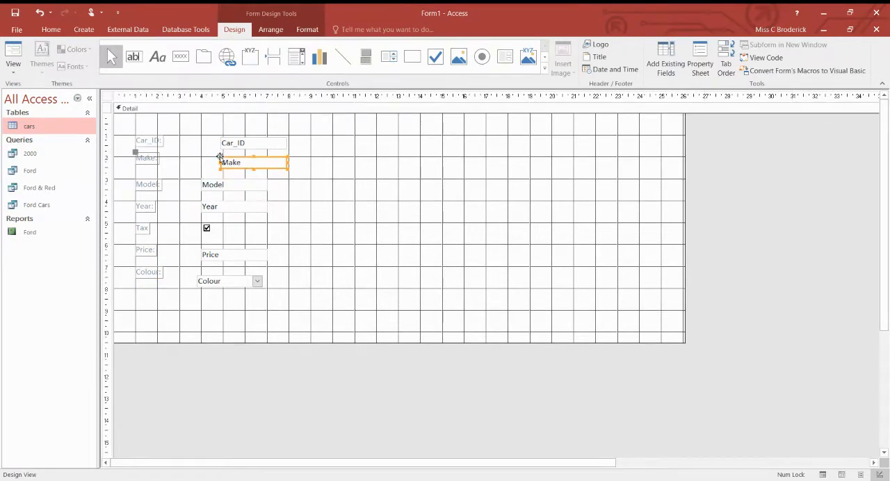
left_click_drag(222, 158, 202, 136)
left_click(233, 144)
Move the Price text box to the 6 cm row and the Colour combo box to the 7 cm row at the 4 cm gridline
left_click(207, 254)
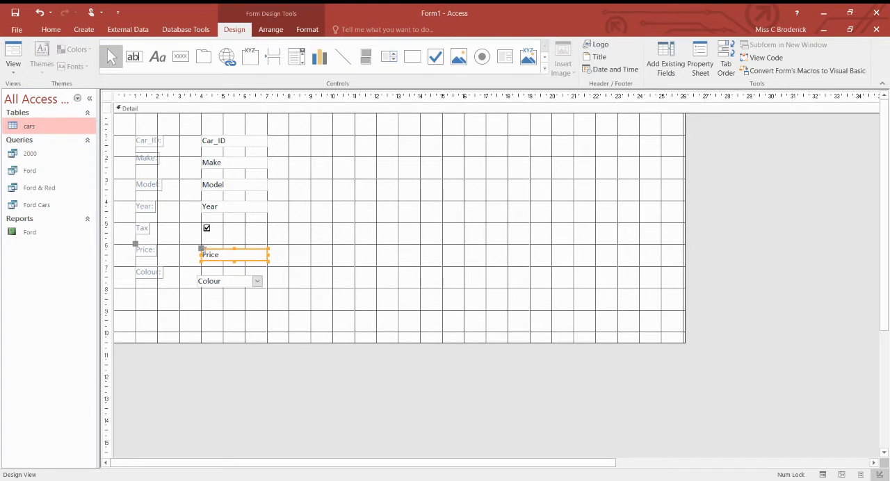
left_click_drag(199, 248, 201, 244)
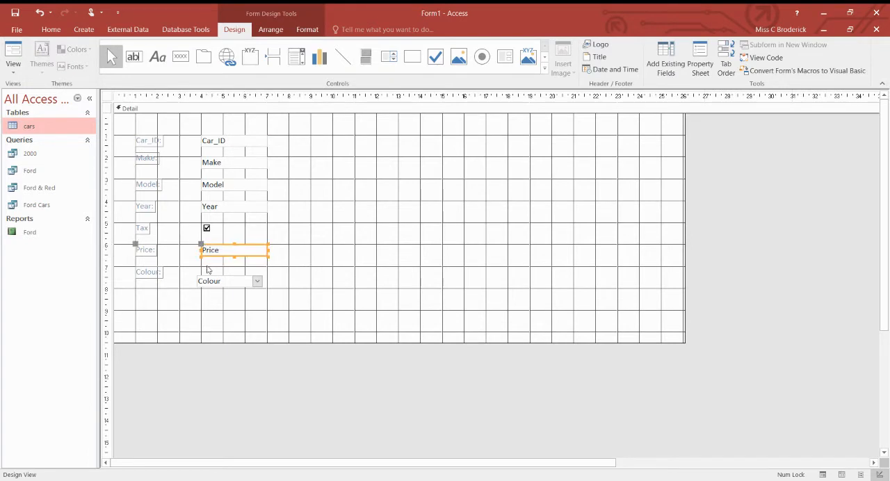
left_click(208, 281)
left_click_drag(208, 281, 212, 272)
Widen the Car_ID, Make and Model labels to about the 3 cm vertical gridline
left_click(178, 145)
left_click(161, 141)
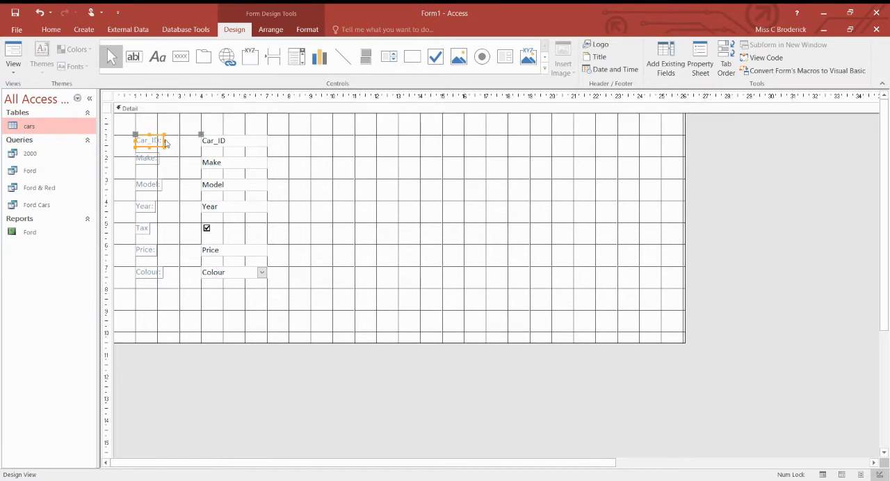
left_click_drag(163, 141, 178, 158)
left_click(155, 161)
key("ctrl+z")
left_click(151, 188)
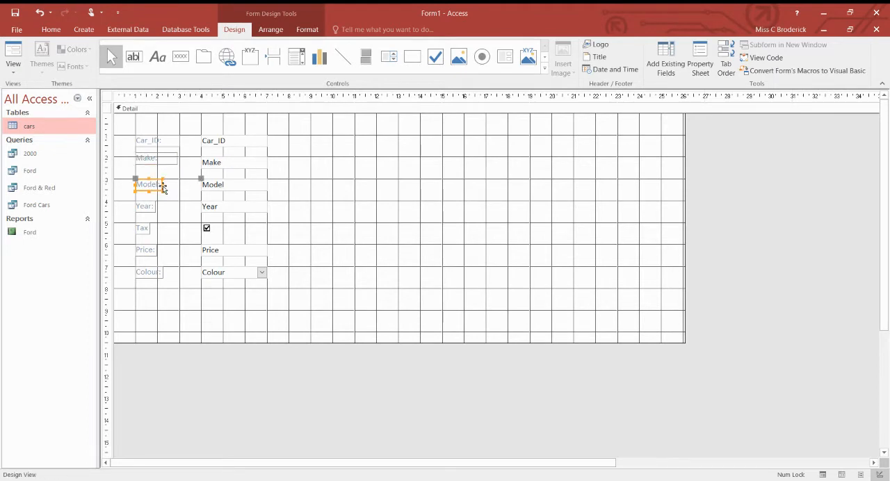
left_click_drag(163, 188, 180, 187)
left_click(340, 213)
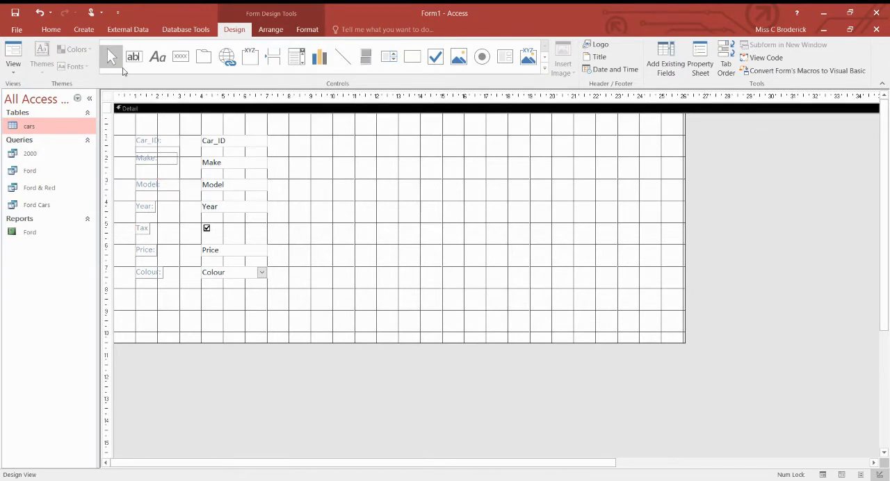
Set the font of all the form's fields and labels to Arial Black
left_click(157, 144)
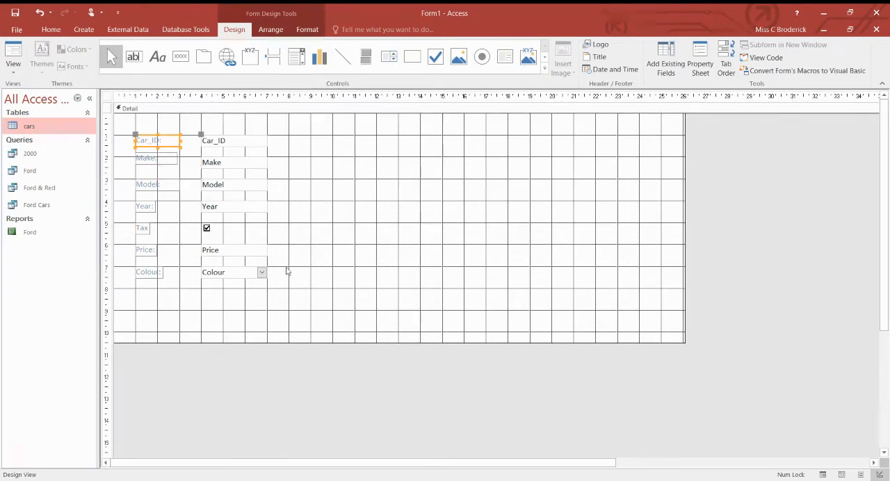
left_click_drag(356, 314, 129, 131)
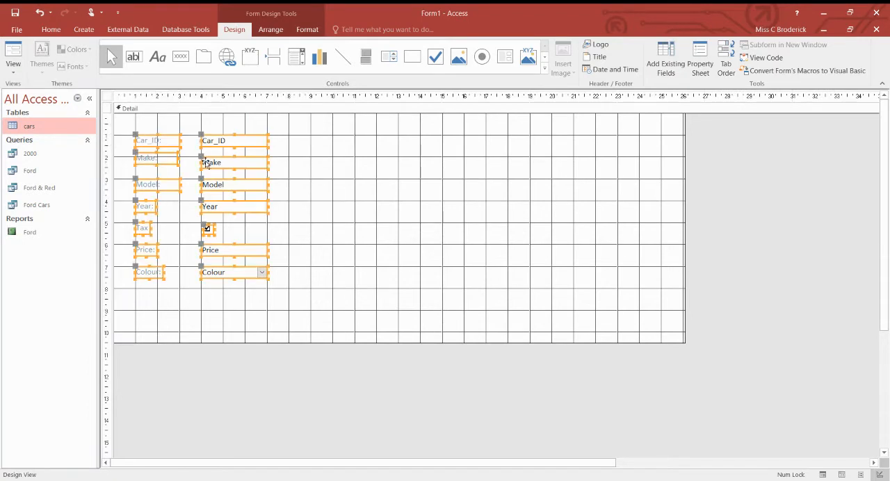
left_click(52, 31)
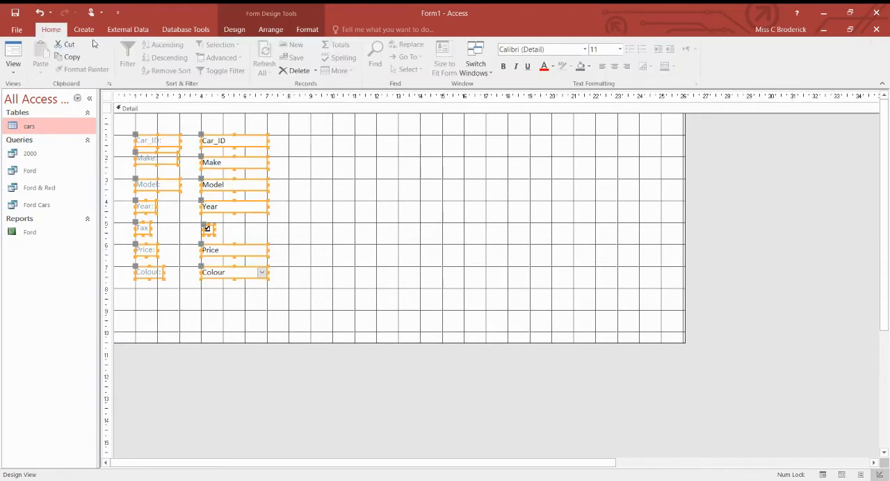
left_click(585, 52)
left_click(551, 200)
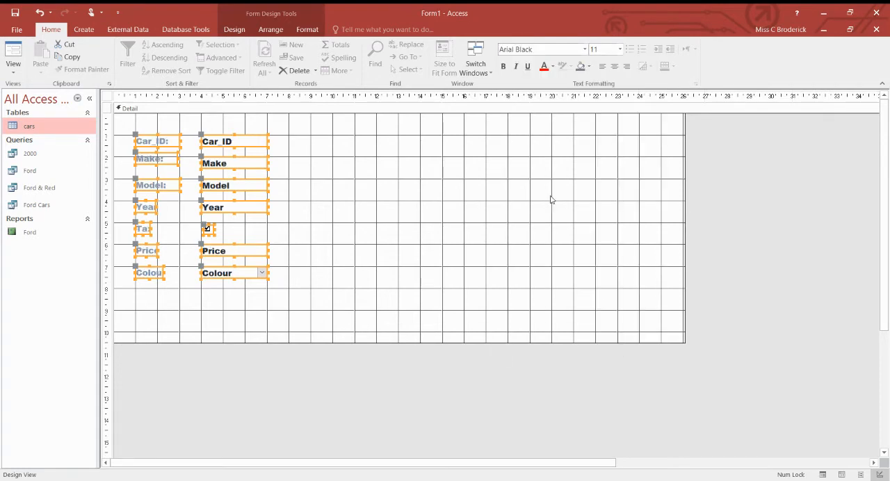
Widen the Tax and Year labels to about the 3 cm gridline so their captions fit
left_click(190, 241)
left_click(148, 230)
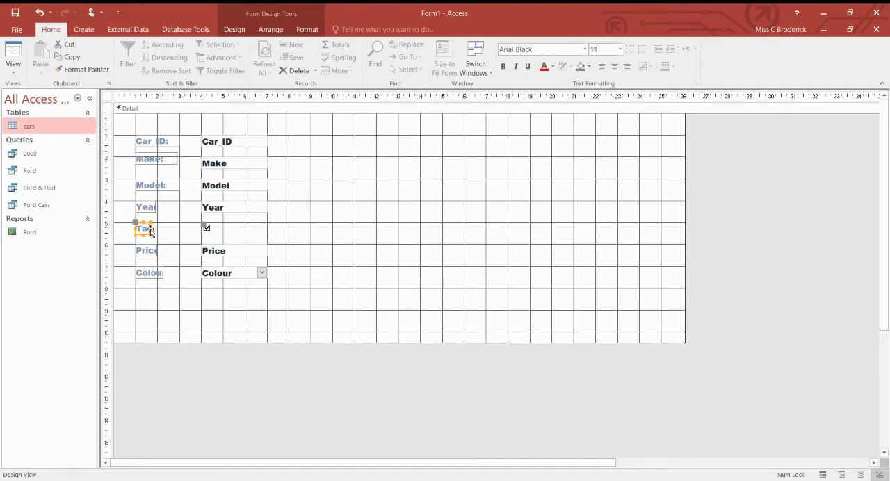
left_click_drag(151, 228, 181, 207)
left_click(142, 206)
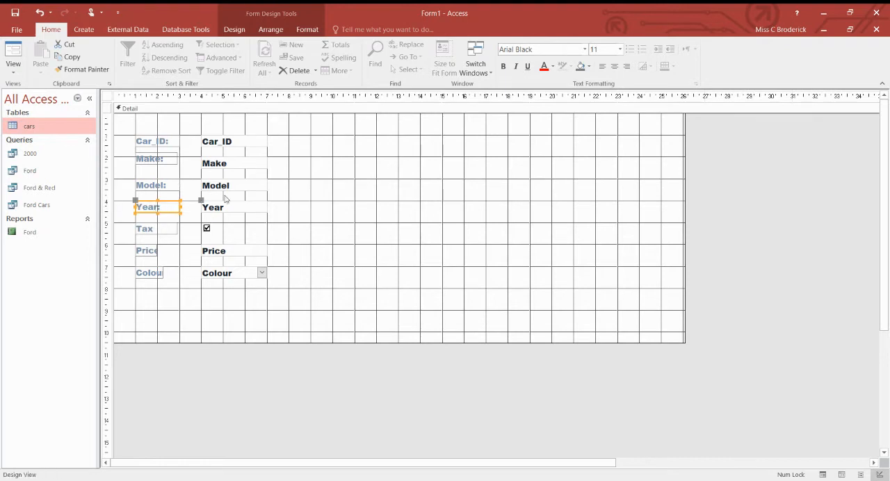
Fill the Year and Tax labels with a pale blue-grey background and keep the Tax label at the 1 cm gridline
left_click(590, 67)
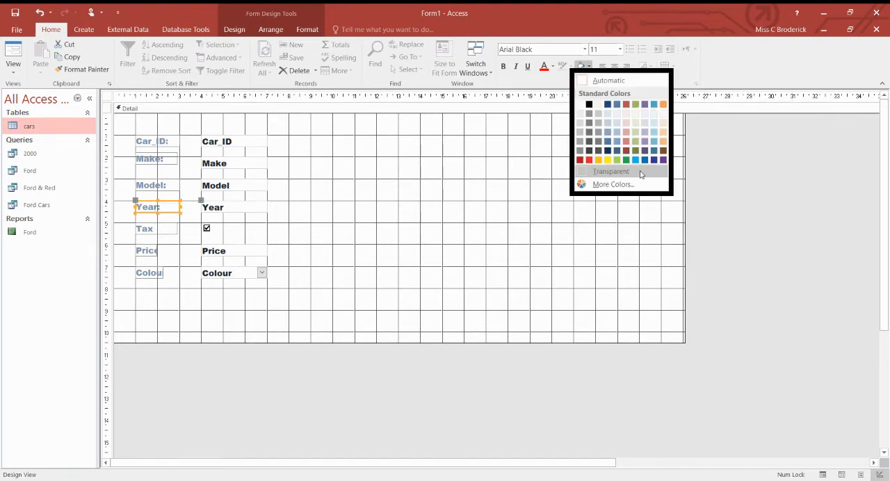
left_click(619, 115)
left_click(478, 164)
left_click(164, 229)
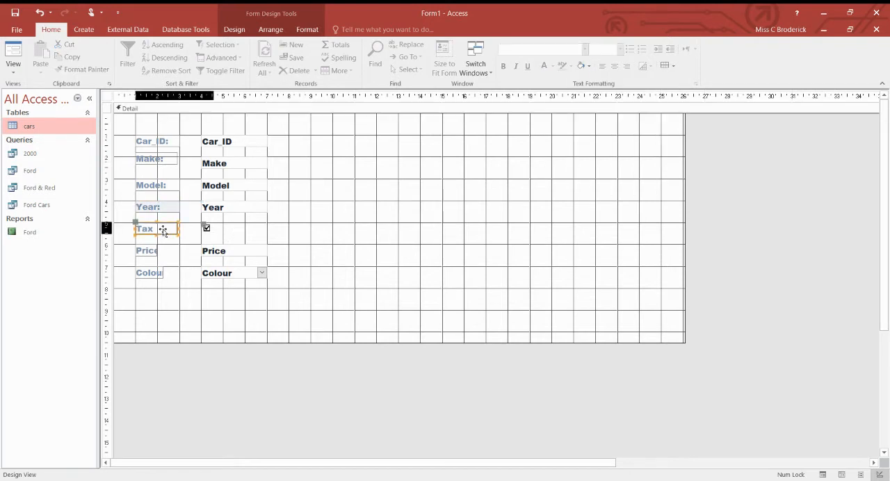
left_click(581, 66)
left_click(145, 252)
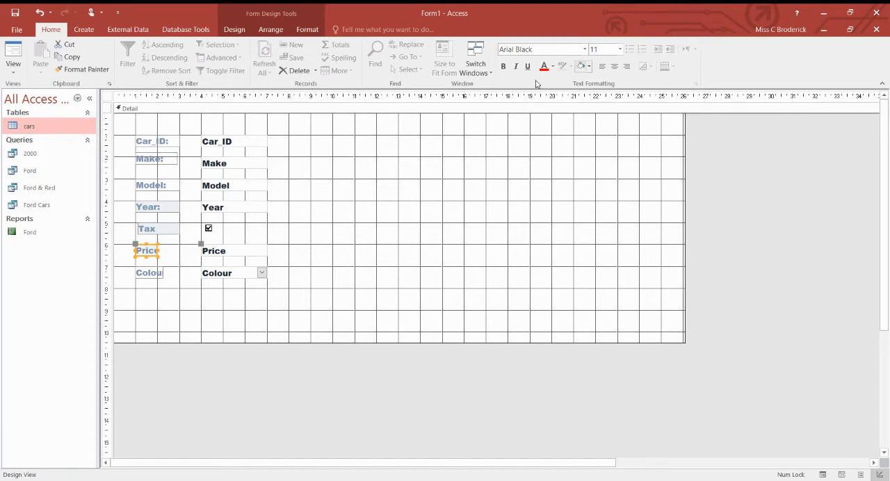
left_click(135, 225)
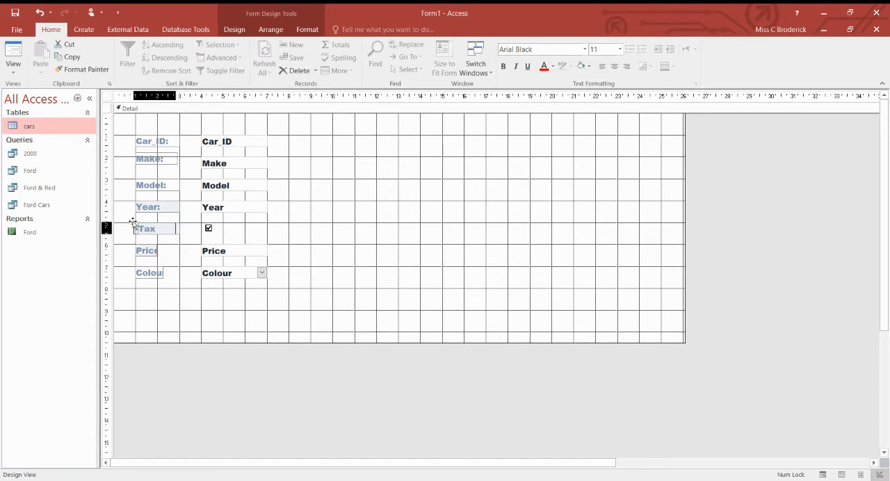
left_click(173, 265)
Widen the Price and Colour labels to about the 3 cm gridline and give the Price label the same pale blue-grey fill
left_click(145, 254)
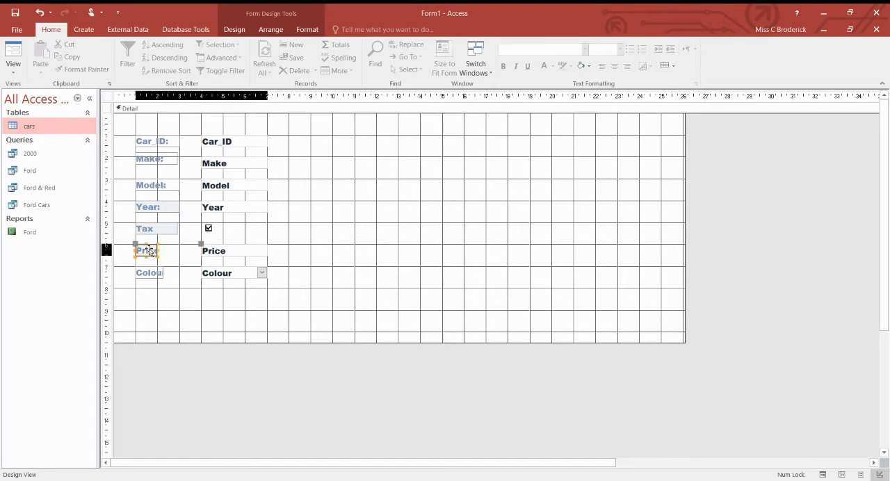
left_click_drag(158, 250, 178, 255)
key("ctrl+z")
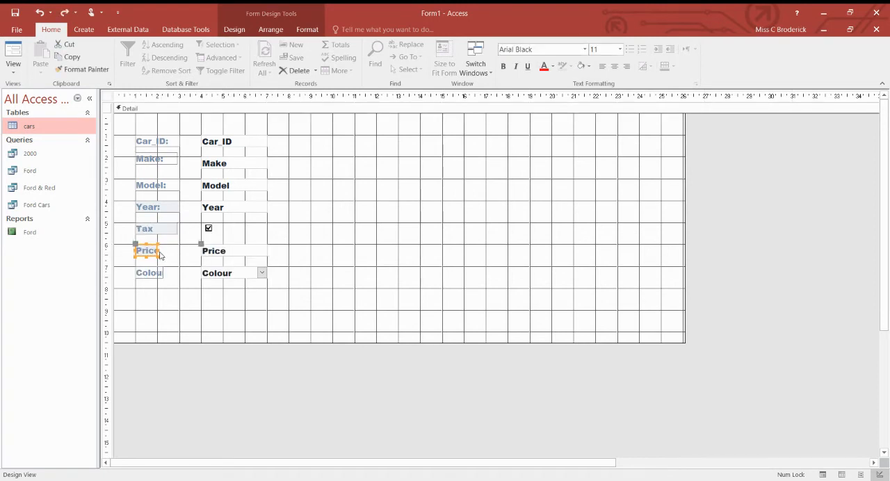
left_click_drag(158, 249, 179, 278)
left_click(155, 275)
left_click(357, 195)
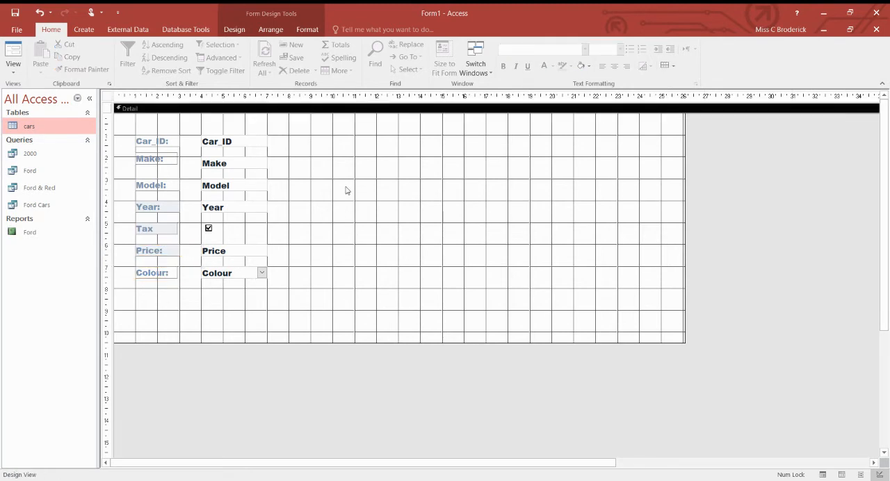
Move all the fields and labels down together by about one grid square to leave room above Car_ID
left_click_drag(127, 129, 350, 302)
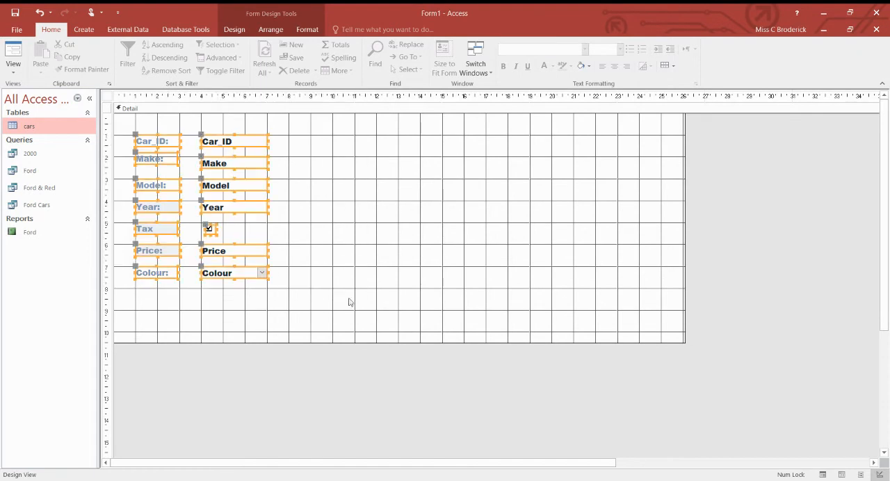
left_click_drag(221, 138, 223, 158)
left_click(298, 179)
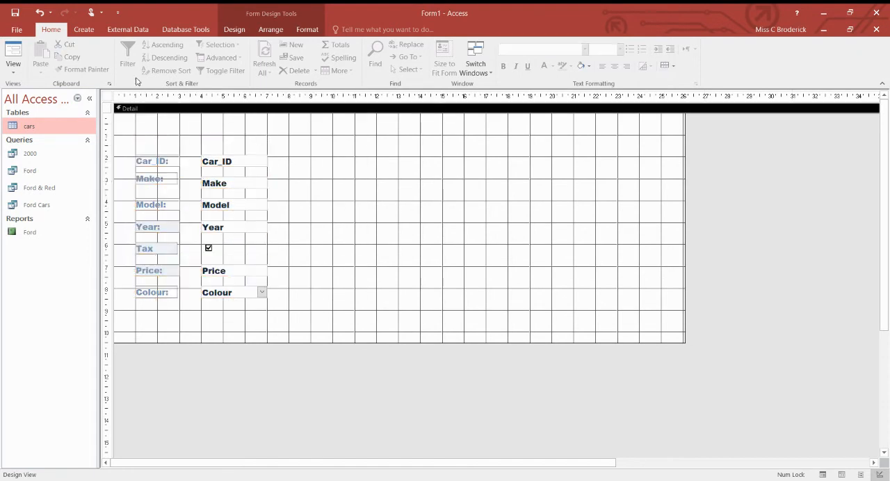
left_click(237, 30)
left_click(269, 32)
left_click(293, 34)
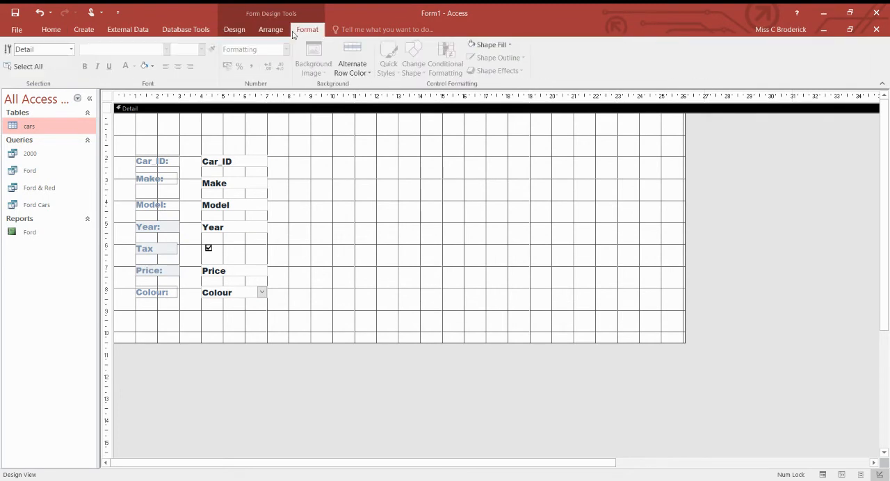
Place an unbound text box above the Car_ID field and try it in Form view with the text "xzcvzxdf"
left_click(234, 29)
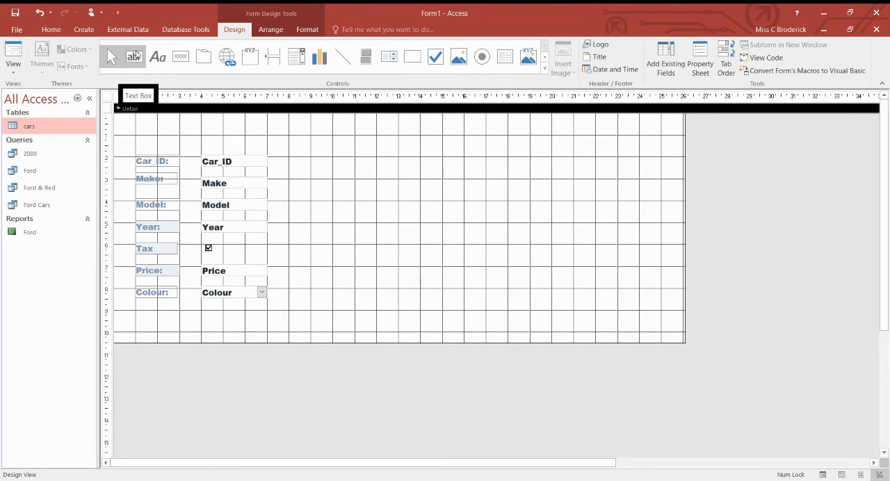
left_click(137, 56)
left_click(220, 131)
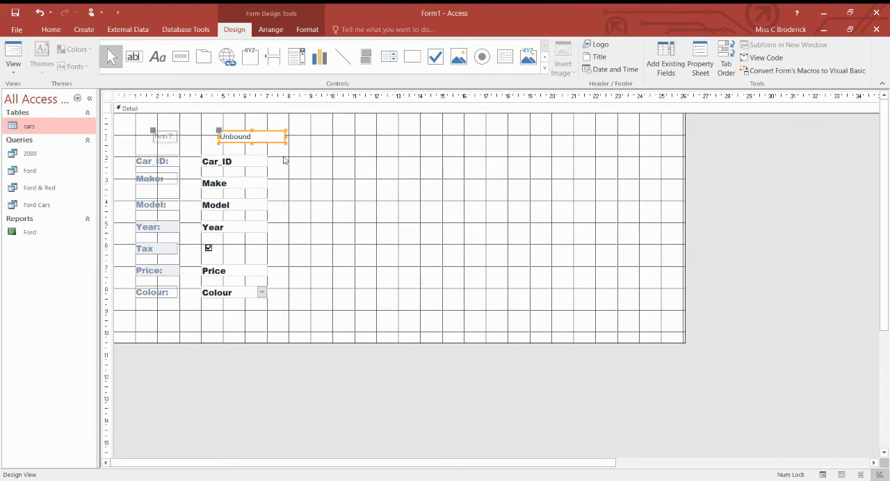
left_click(13, 56)
left_click(232, 113)
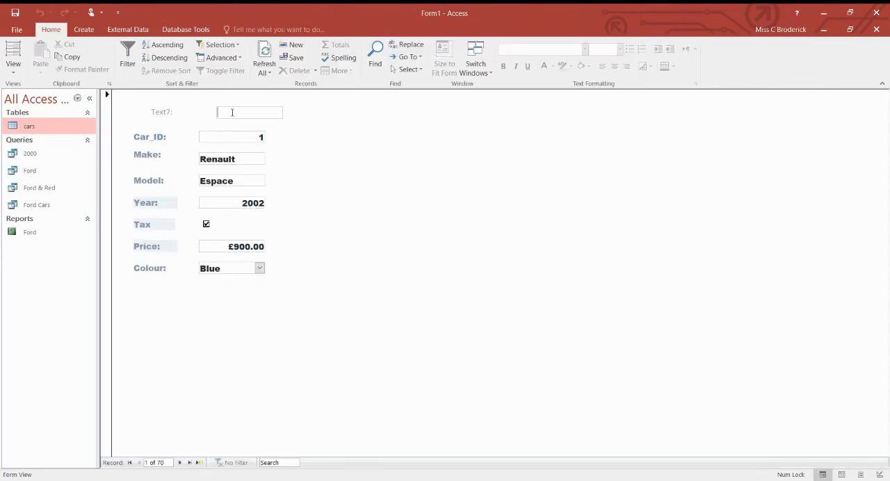
type("xzcvzxdf")
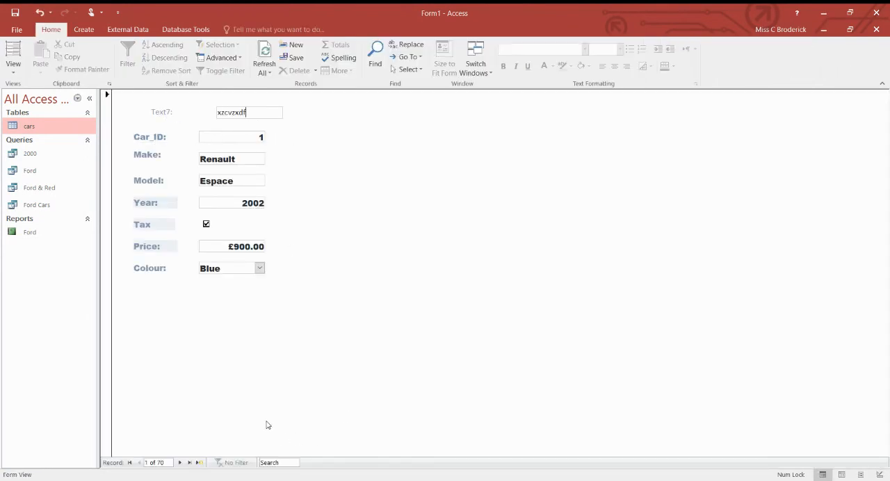
Return to Design view and delete the unbound text box together with its label
left_click(13, 69)
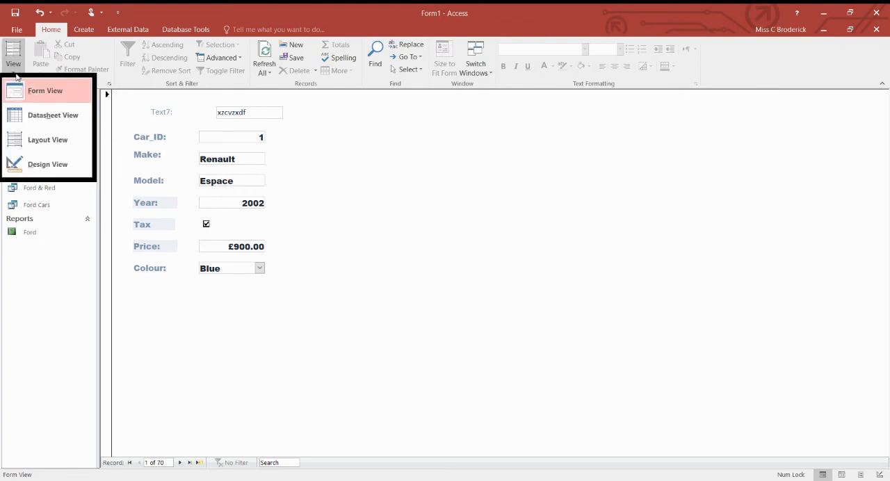
left_click(45, 163)
left_click_drag(159, 128, 322, 146)
key("Delete")
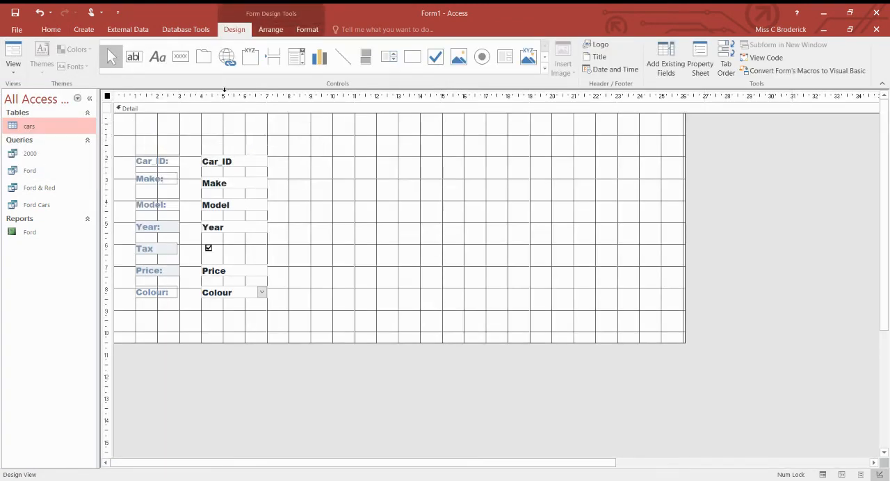
Add a label about 10 cm wide above the Car_ID field with the caption "Cars Database"
left_click(157, 57)
left_click_drag(141, 123, 366, 140)
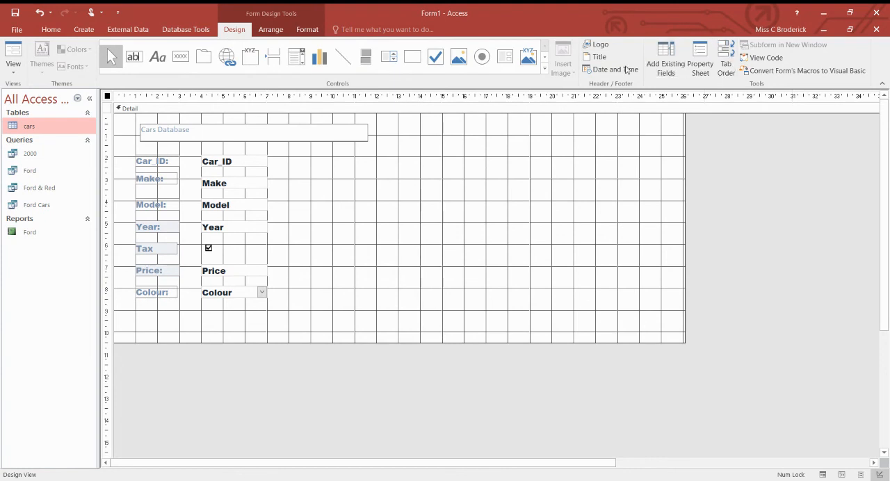
left_click(48, 28)
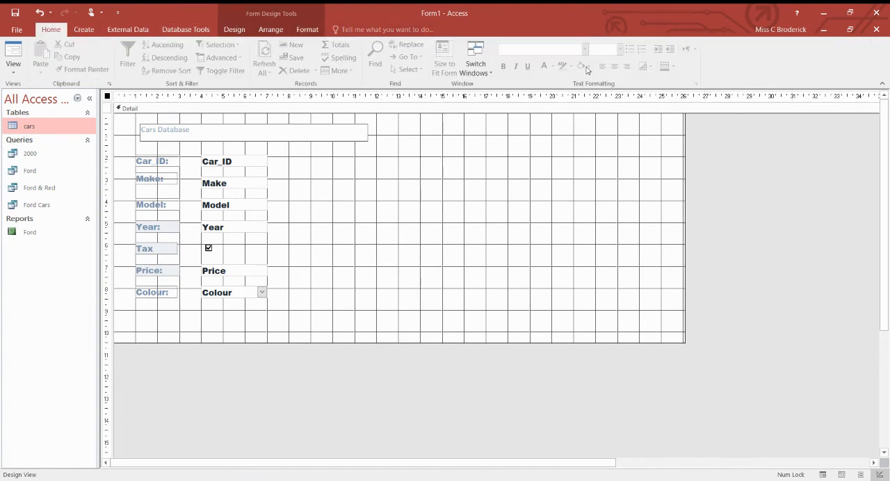
left_click(626, 211)
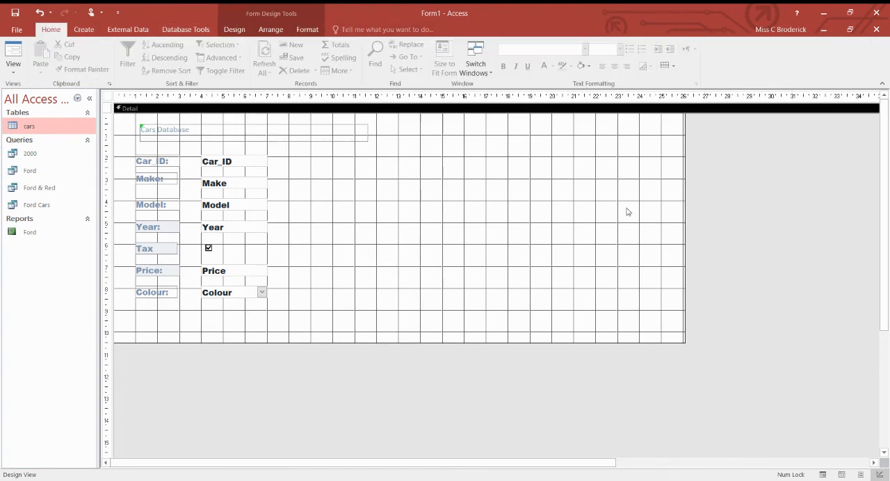
Format the "Cars Database" label in Arial Rounded MT Bold, size 24, and enlarge its box to about 1.1 cm tall
left_click(179, 132)
left_click_drag(194, 130, 139, 130)
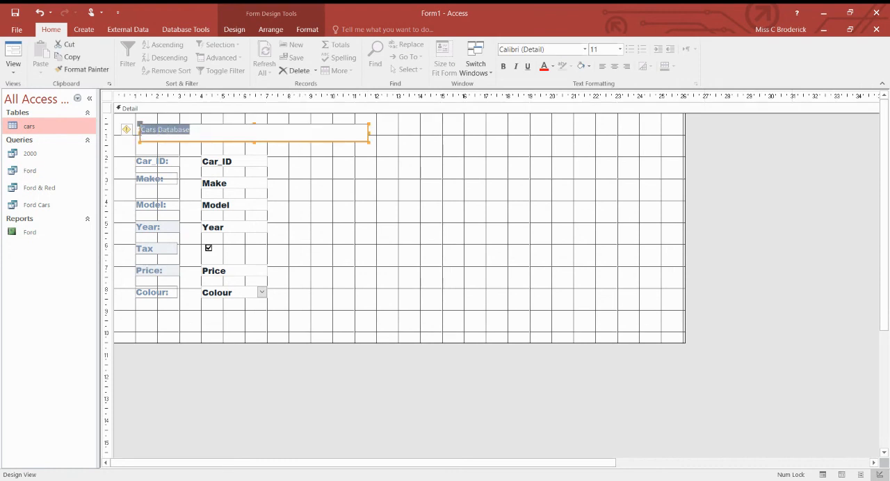
left_click(585, 49)
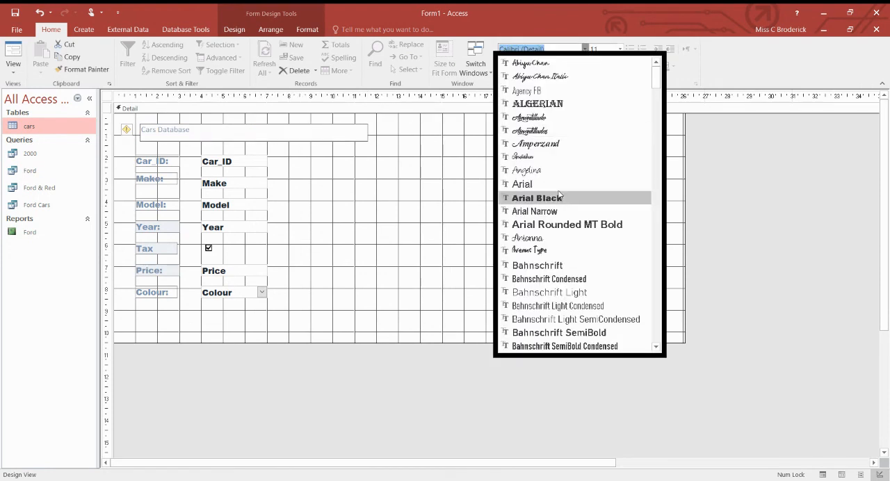
left_click(557, 224)
left_click(620, 49)
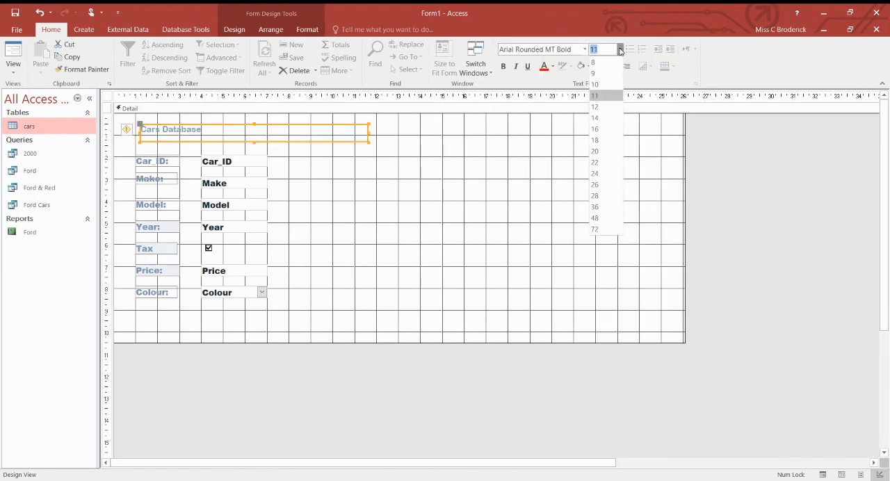
left_click(593, 174)
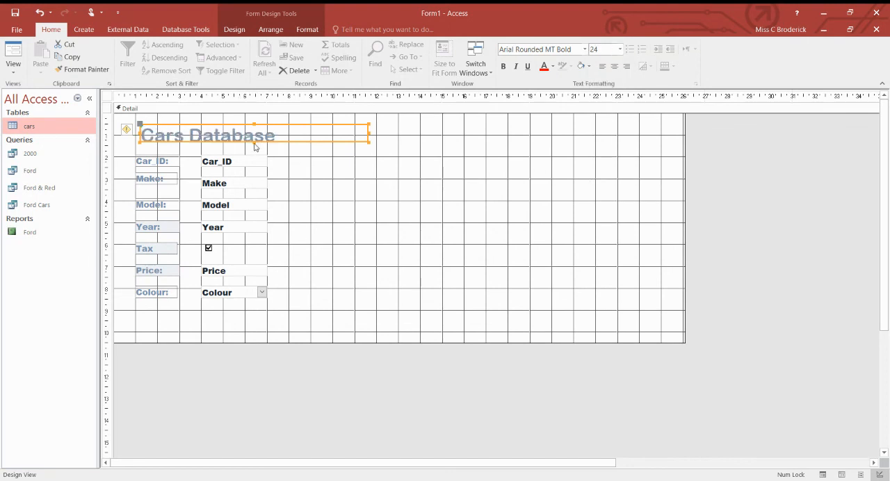
left_click_drag(253, 141, 253, 148)
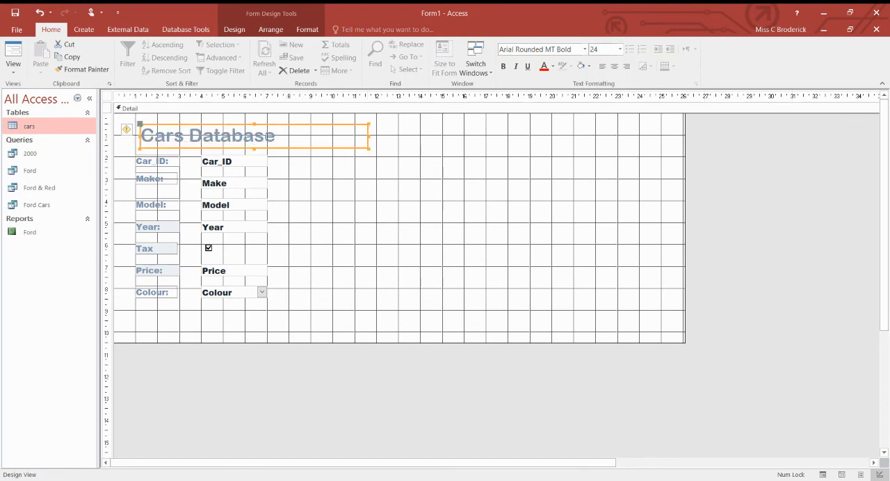
left_click(468, 187)
Check the heading's appearance in Form view and return to Design view
left_click(14, 64)
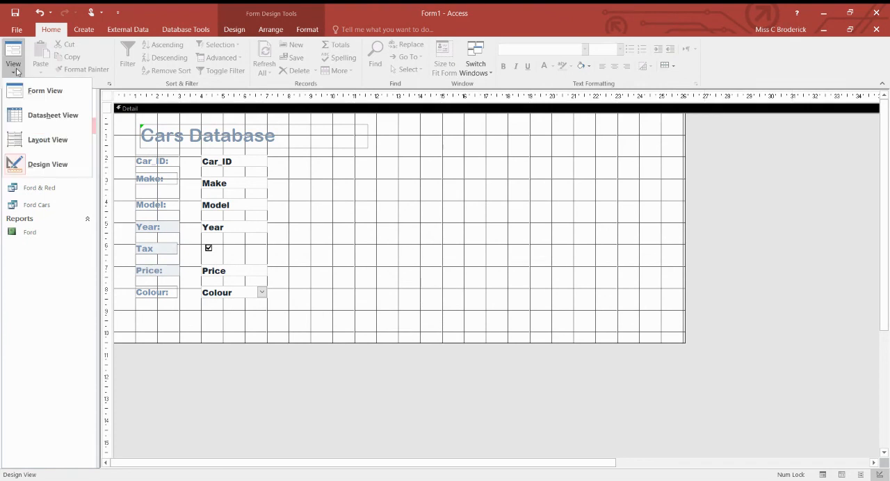
left_click(36, 91)
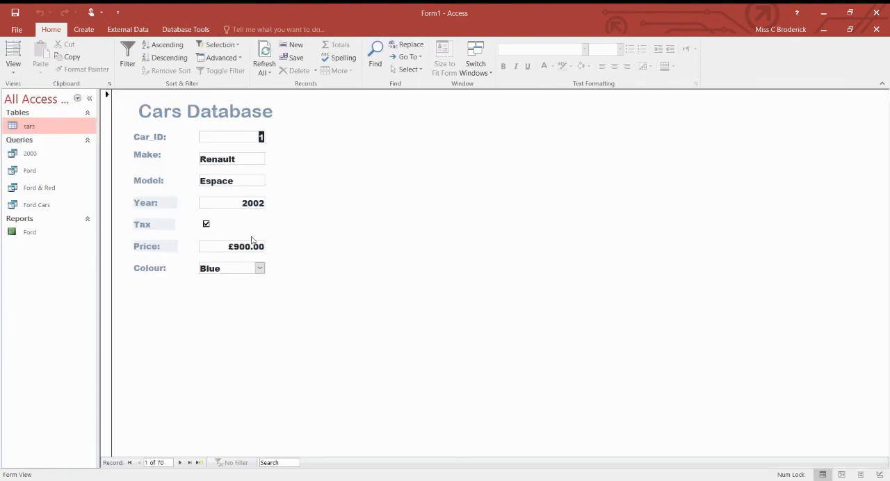
left_click(14, 64)
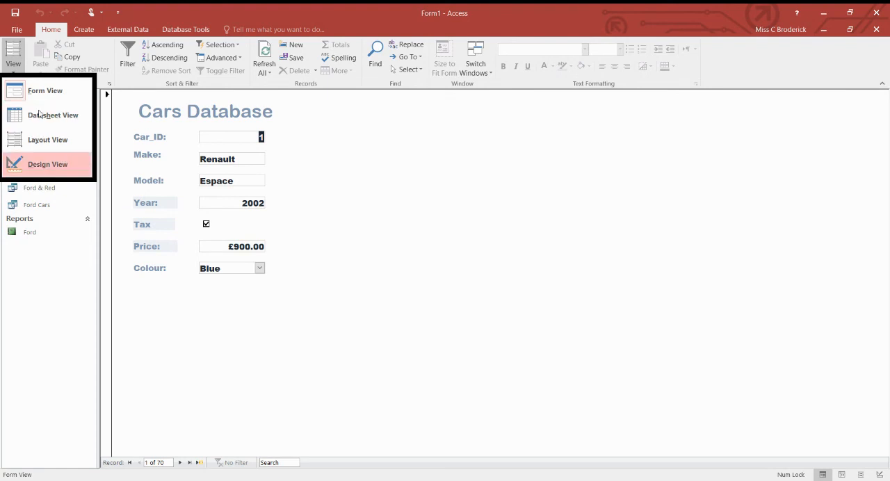
left_click(40, 165)
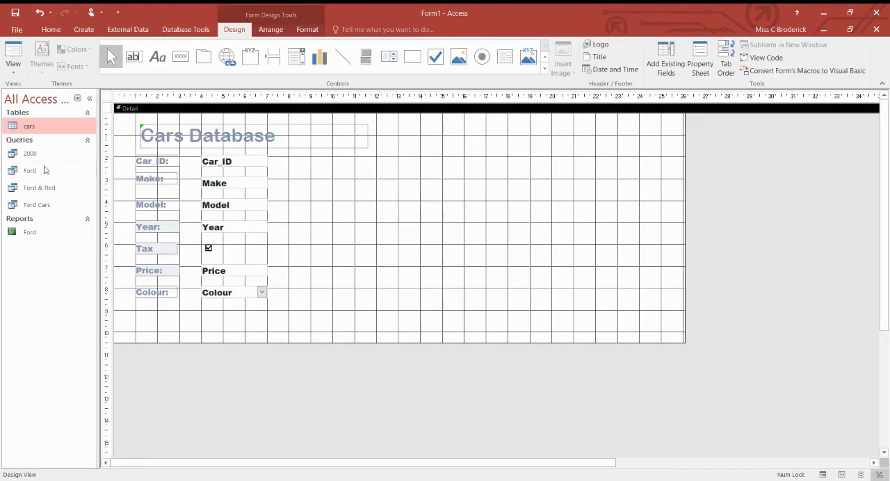
Open the fill/back colour choices for the form's Detail section
right_click(376, 176)
mouse_move(367, 221)
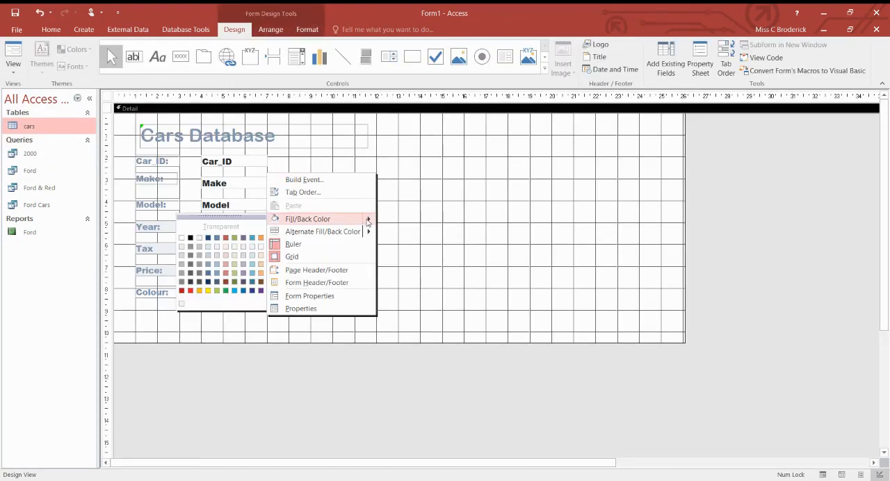